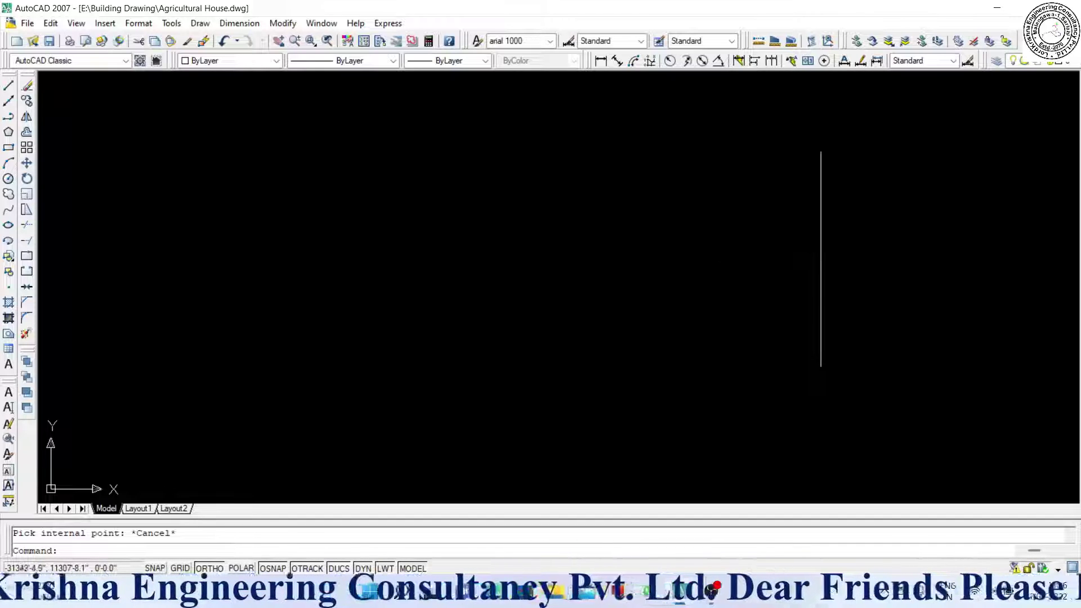
# With Ortho off, draw the outline's vertical left side, slanted upper sides and right corner.
pyautogui.click(9, 86)
pyautogui.click(134, 273)
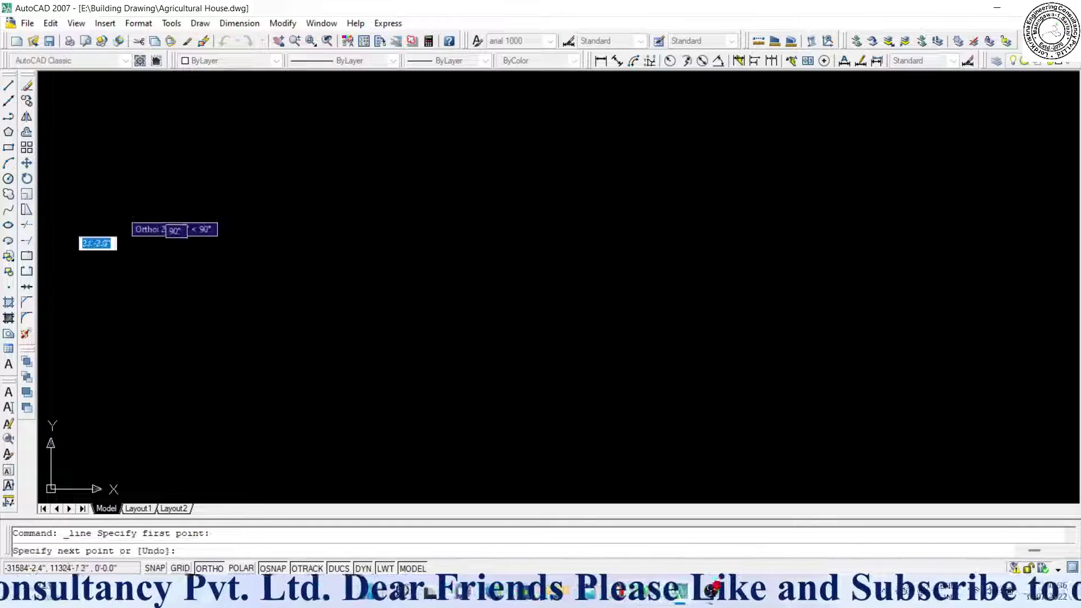
pyautogui.click(133, 198)
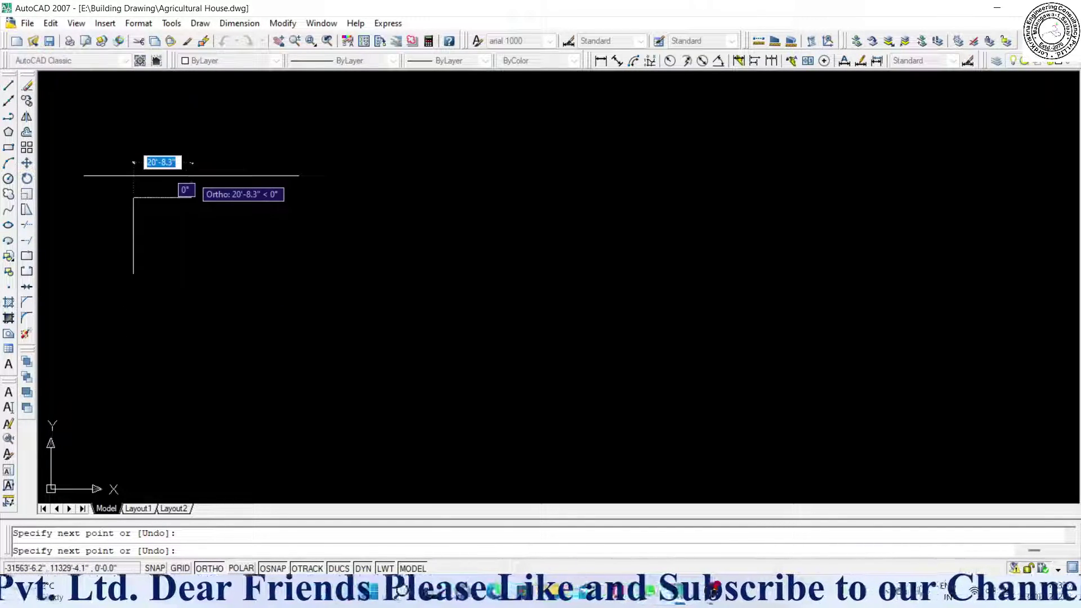
pyautogui.press('F8')
pyautogui.click(189, 173)
pyautogui.click(207, 137)
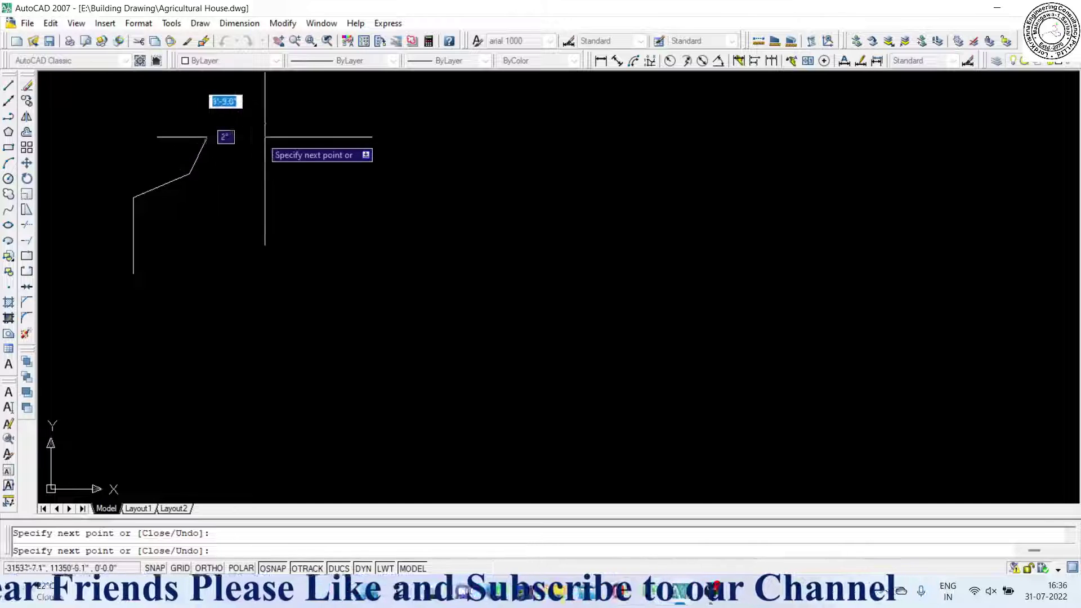
pyautogui.click(278, 135)
pyautogui.click(285, 228)
# Draw the lower sides with an inward bottom notch and close the outline at its start point.
pyautogui.click(270, 336)
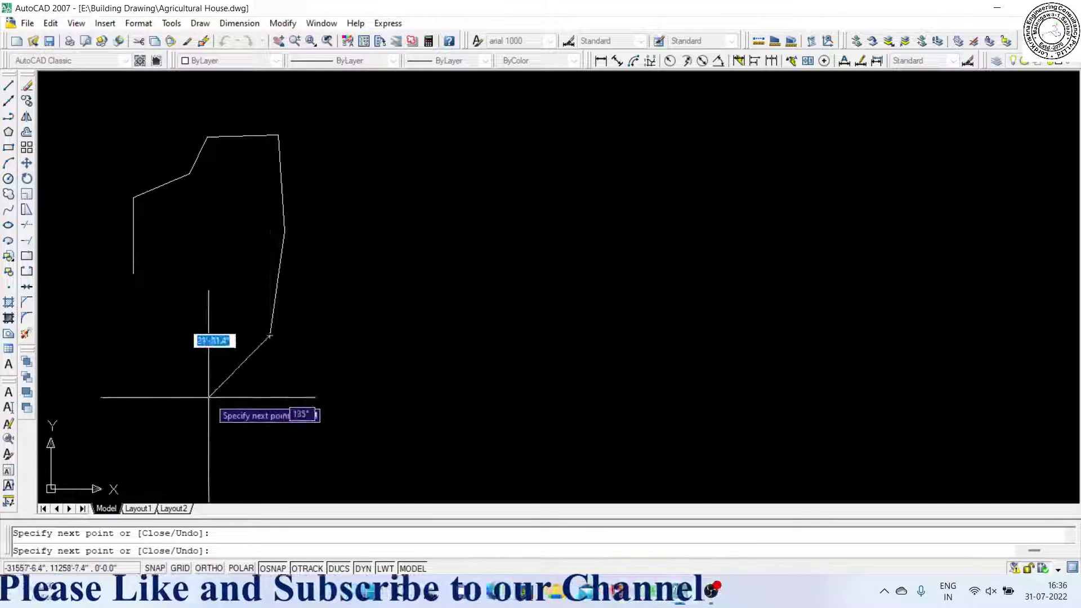
pyautogui.click(209, 397)
pyautogui.click(117, 369)
pyautogui.click(106, 325)
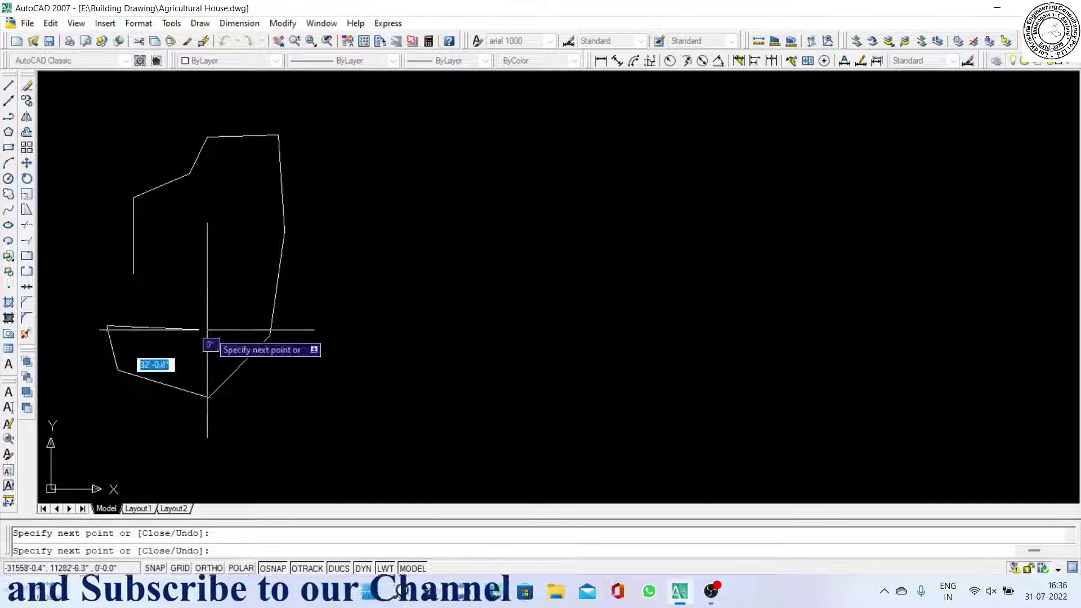
pyautogui.click(208, 330)
pyautogui.click(133, 273)
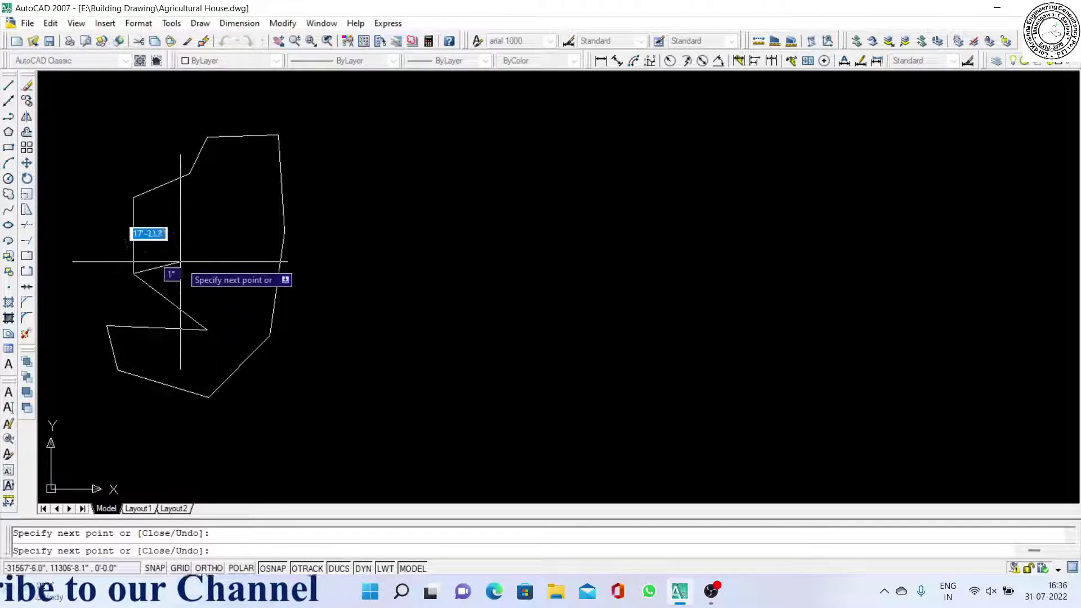
pyautogui.press('Escape')
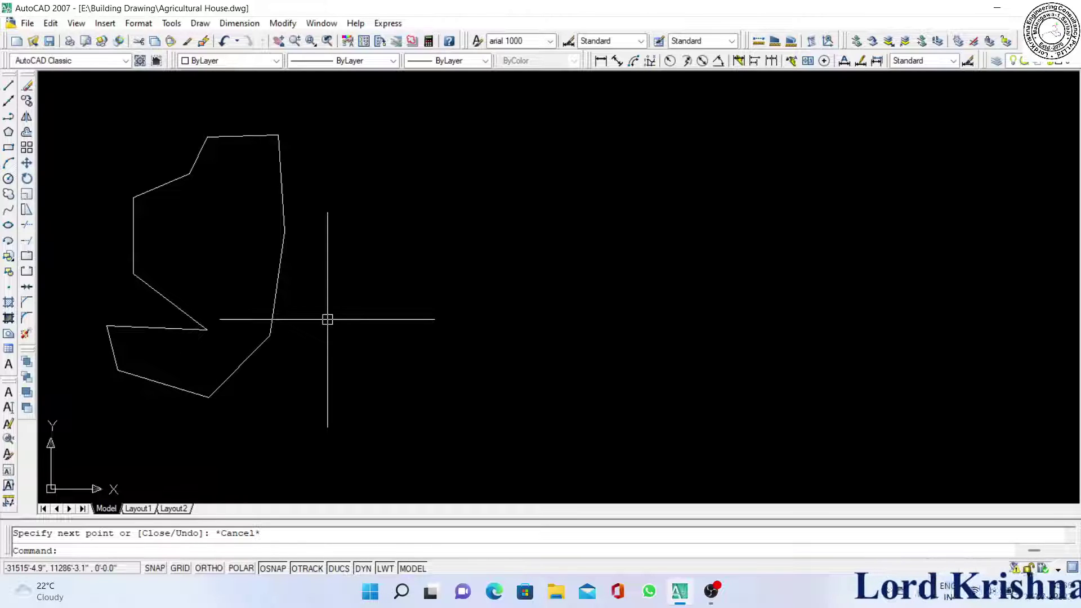
# Draw a rectangle to the right of the irregular outline.
pyautogui.click(9, 147)
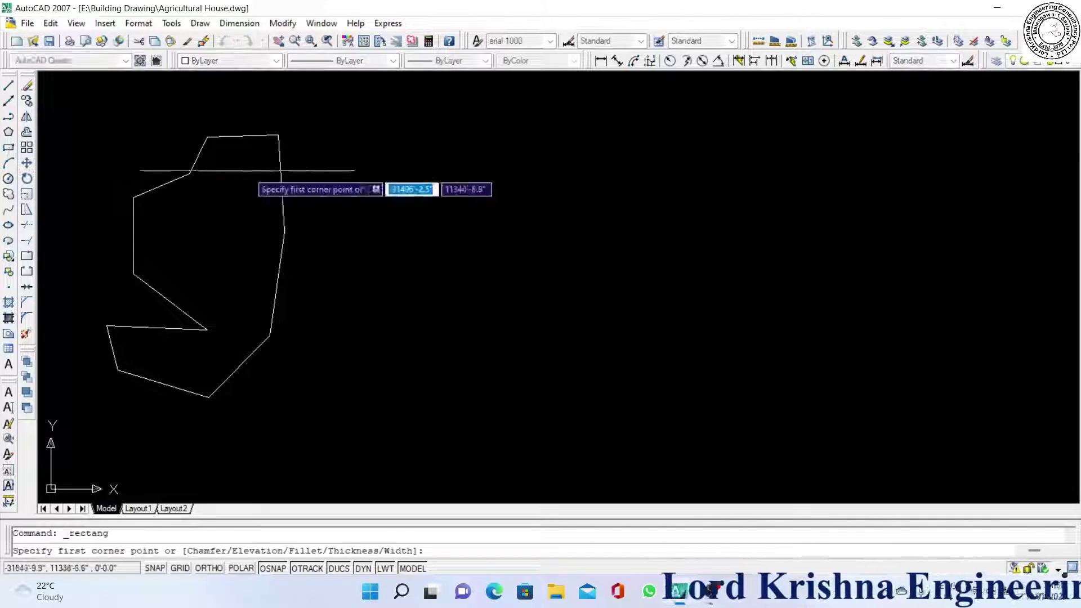
pyautogui.click(462, 181)
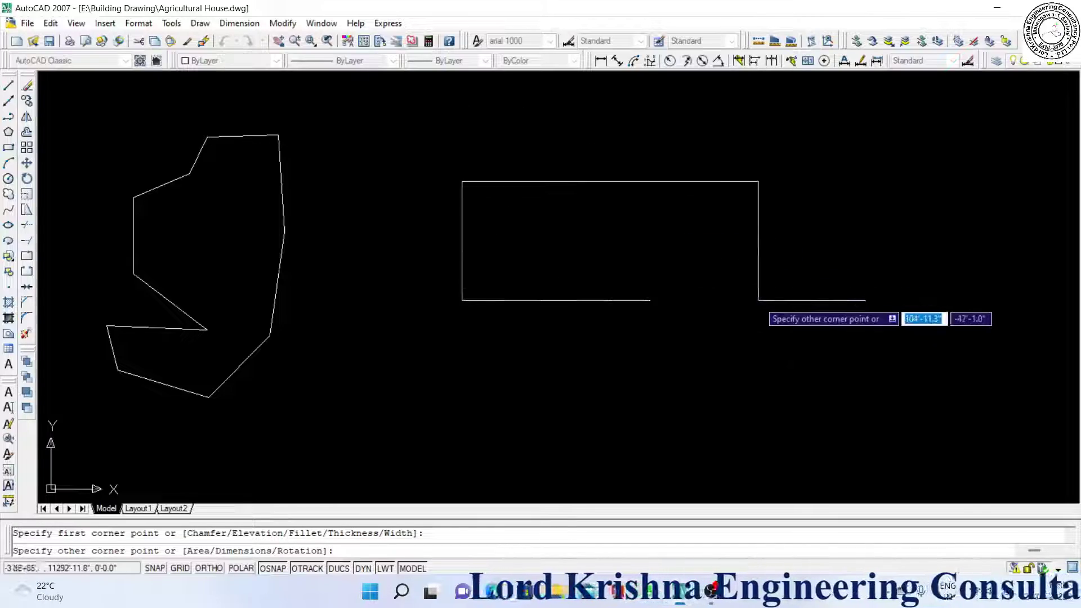
pyautogui.click(787, 318)
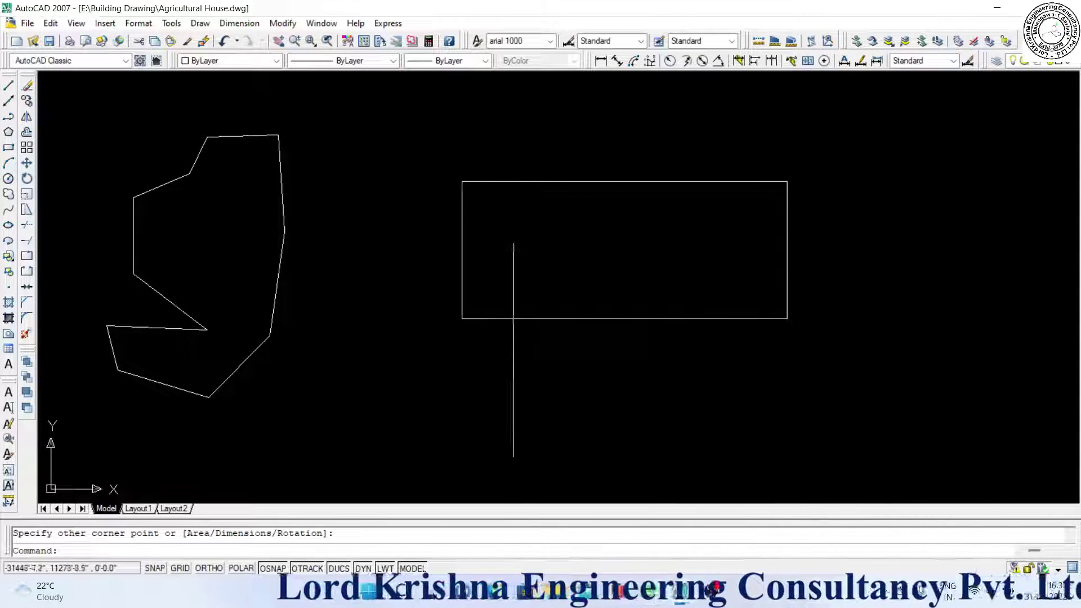
pyautogui.scroll(-3, 495, 346)
pyautogui.scroll(2, 450, 340)
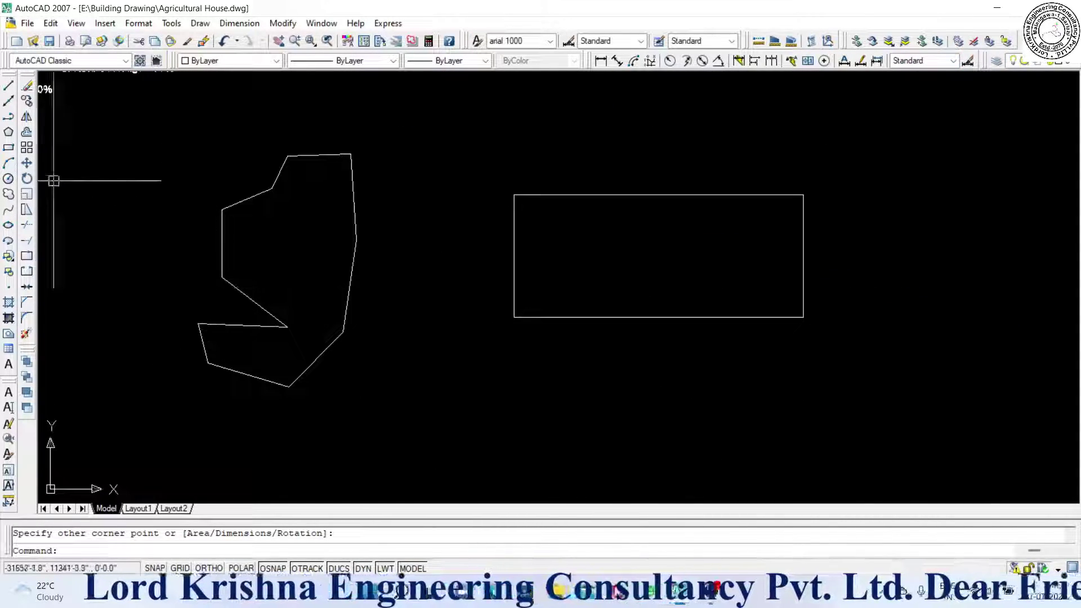
# Draw a small circle centred on the rectangle's bottom edge midpoint.
pyautogui.click(9, 178)
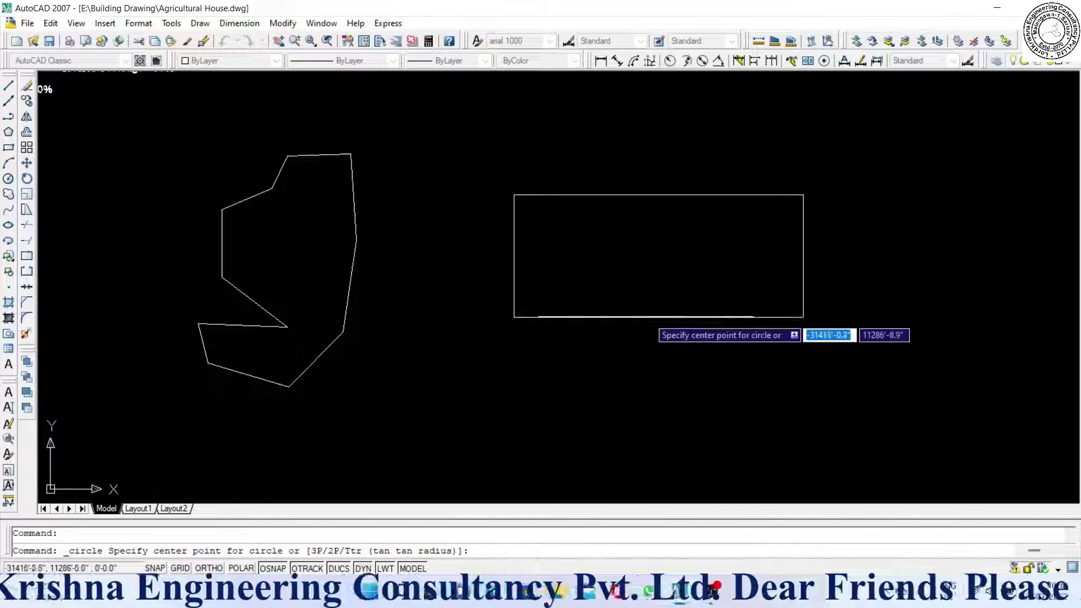
pyautogui.click(659, 317)
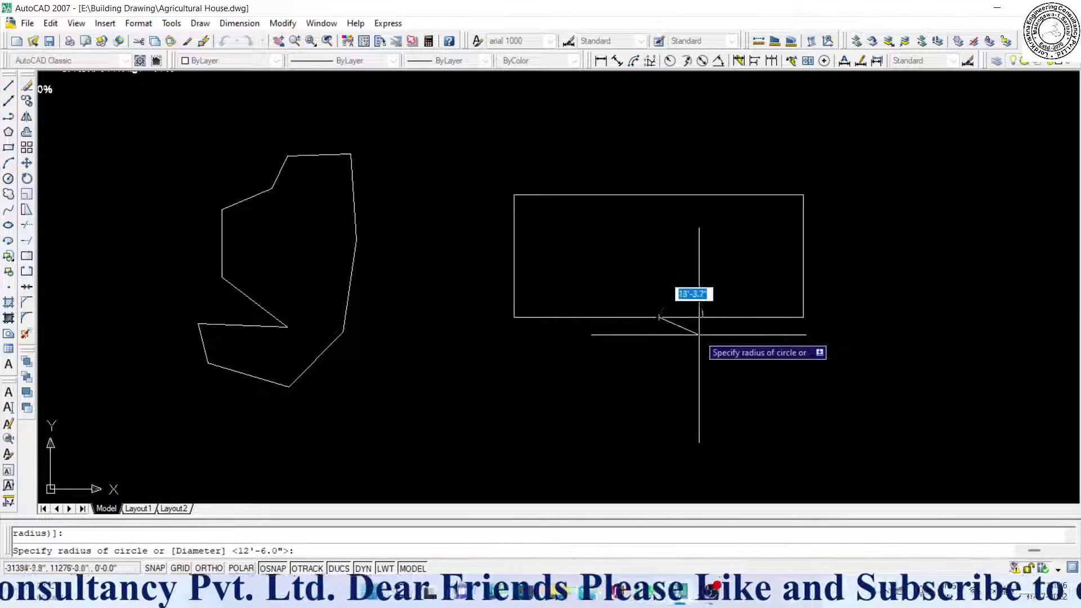
pyautogui.click(695, 329)
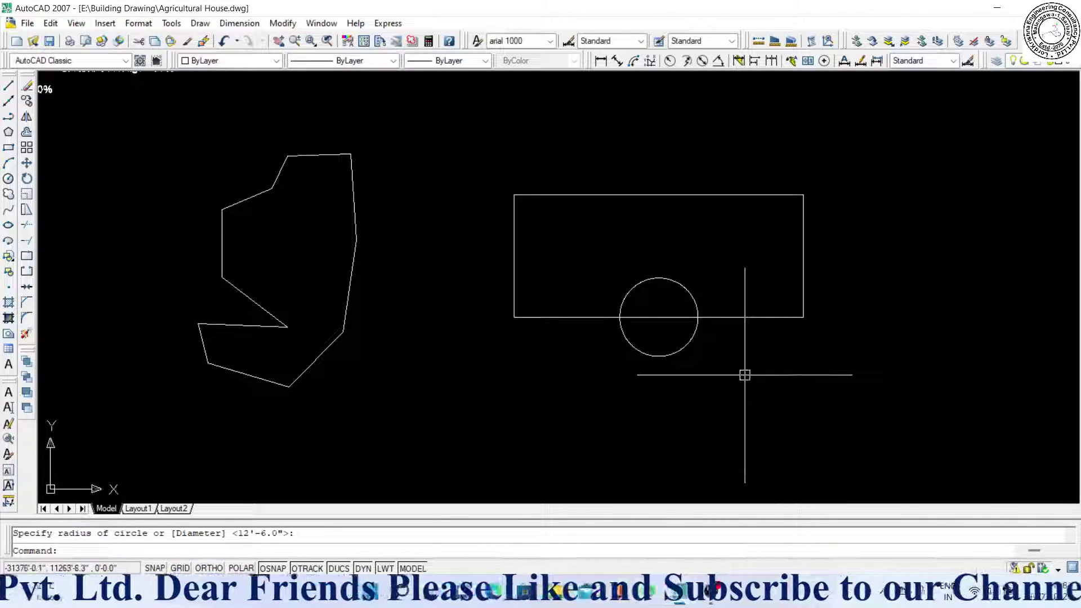
# Trim the circle's lower half and the bottom edge inside it into a semicircular notch.
pyautogui.write('t')
pyautogui.press('Return')
pyautogui.press('Return')
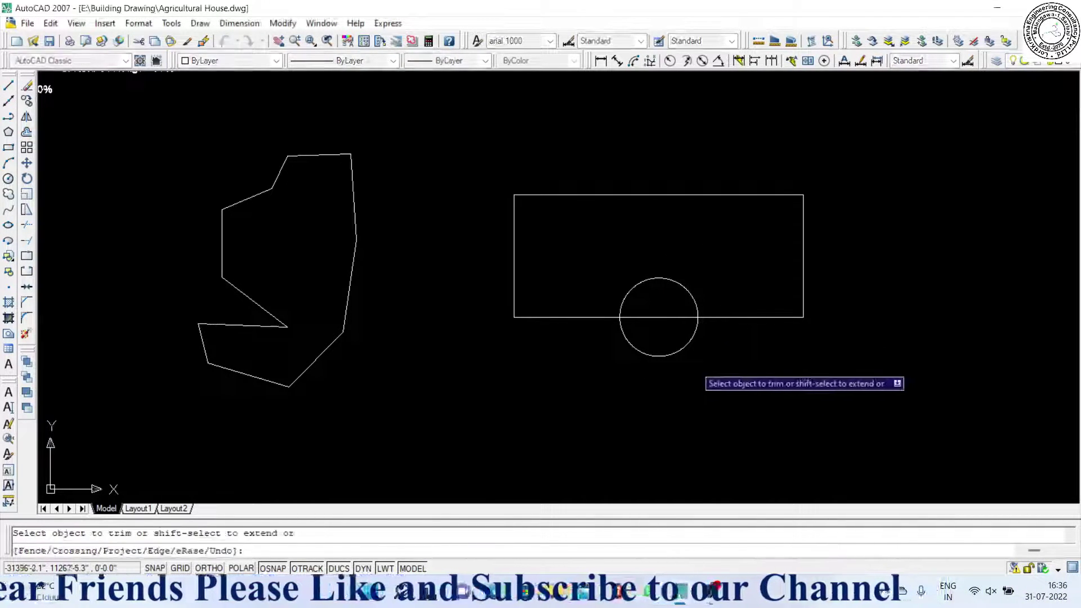
pyautogui.click(627, 335)
pyautogui.click(642, 316)
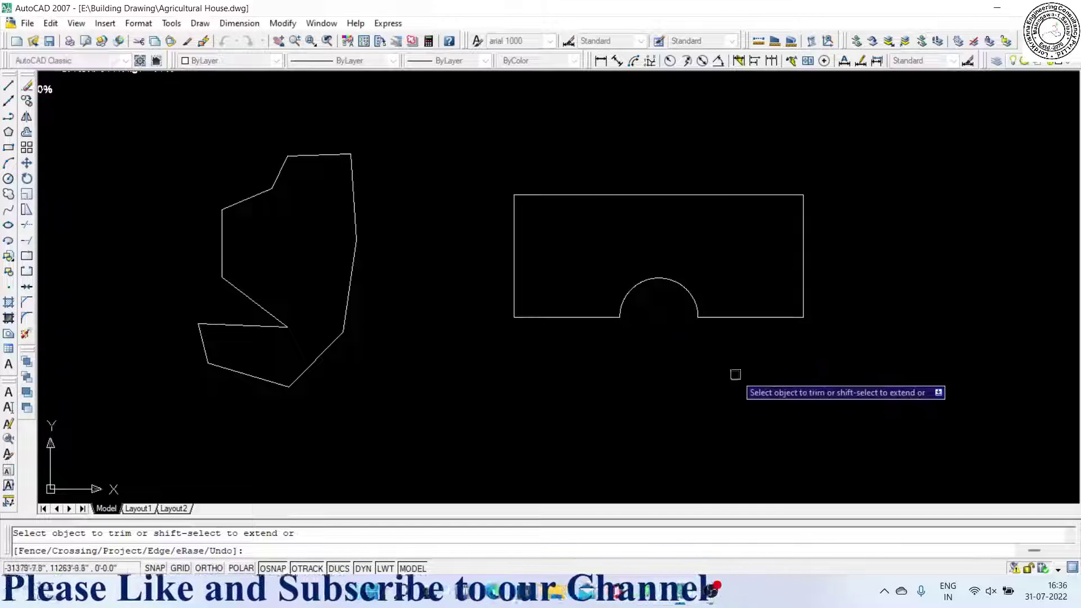
pyautogui.press('Escape')
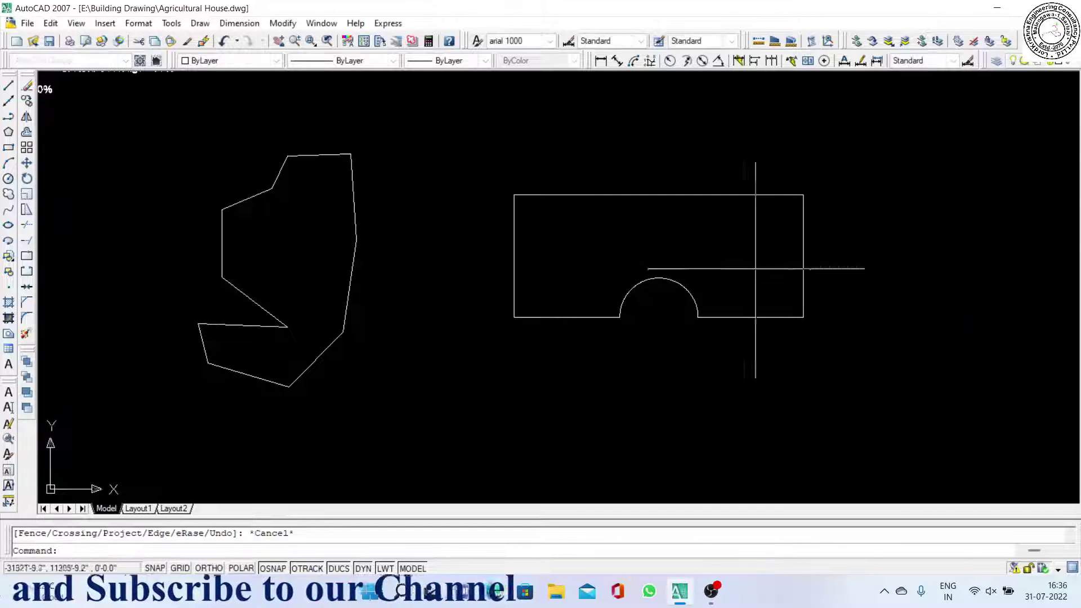
# Add a circle on the rectangle's right edge and trim it into an outward semicircular bulge.
pyautogui.click(9, 178)
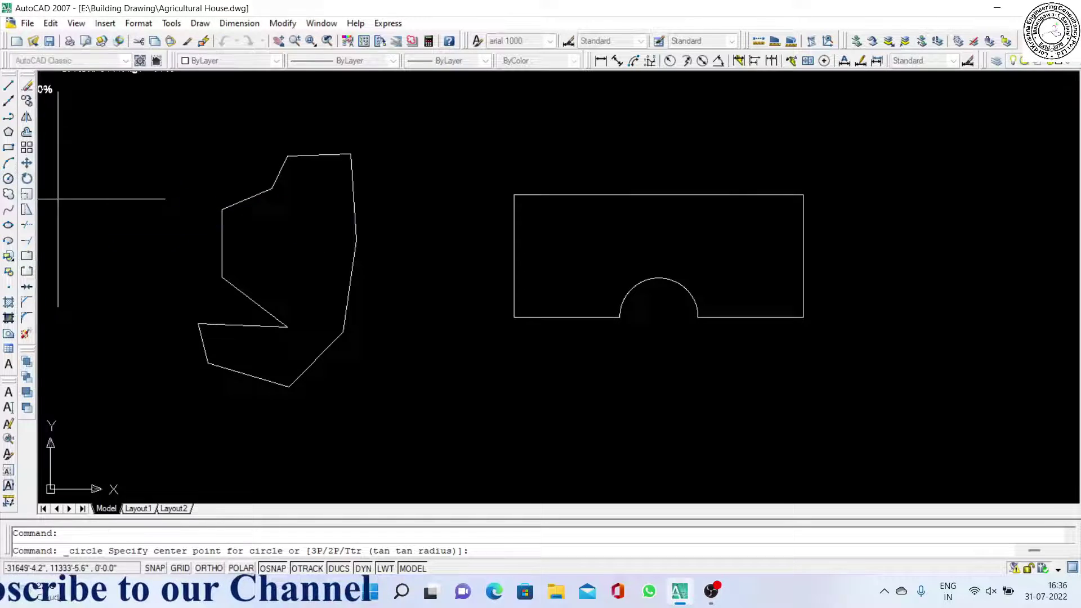
pyautogui.click(812, 261)
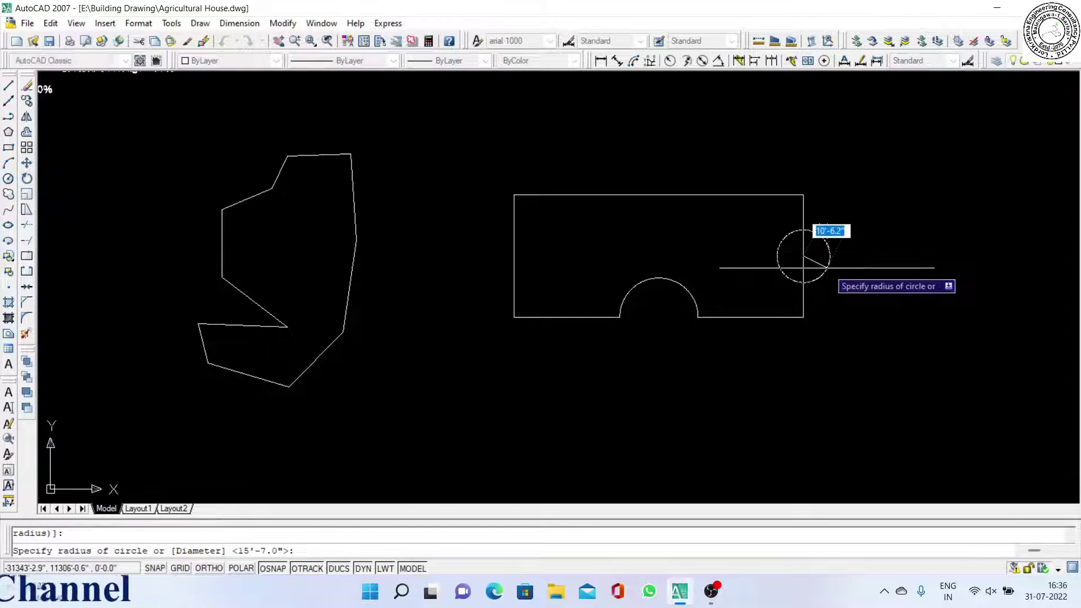
pyautogui.click(827, 268)
pyautogui.write('tr')
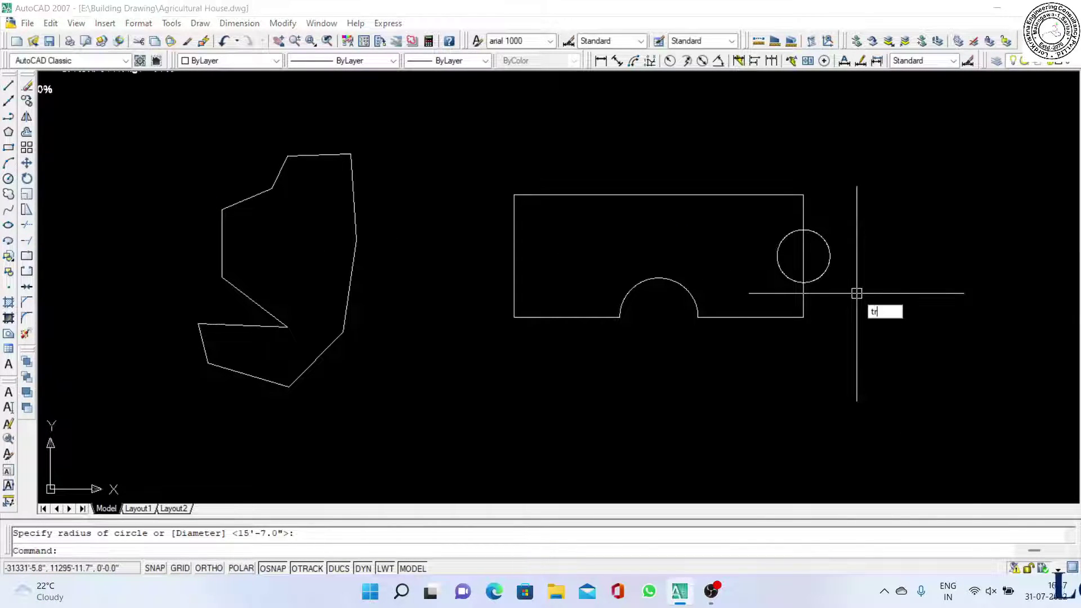
pyautogui.press('Return')
pyautogui.press('Return')
pyautogui.click(781, 248)
pyautogui.click(803, 264)
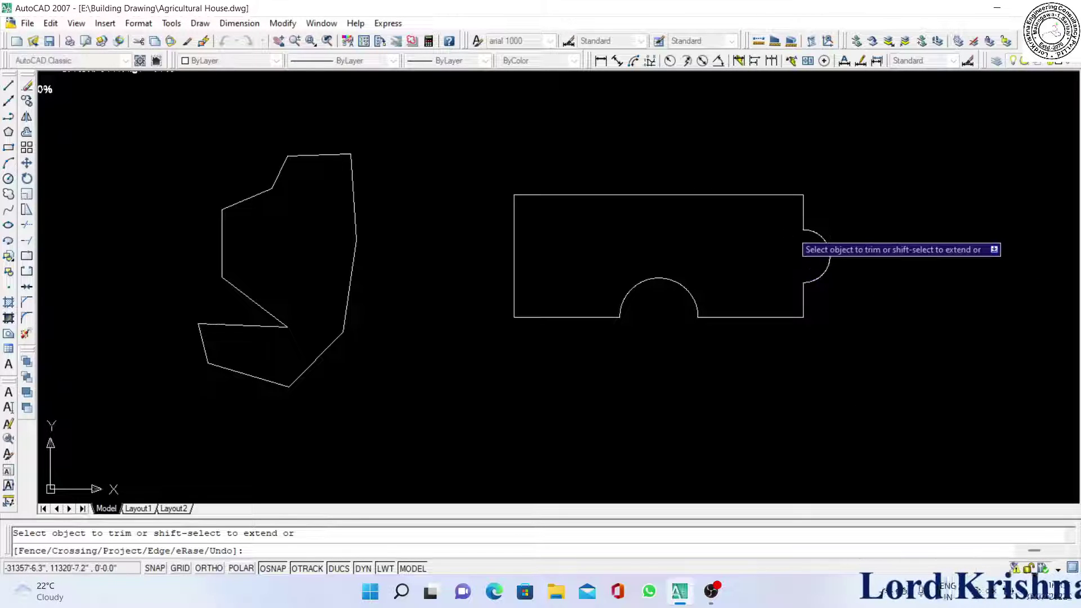
pyautogui.press('Escape')
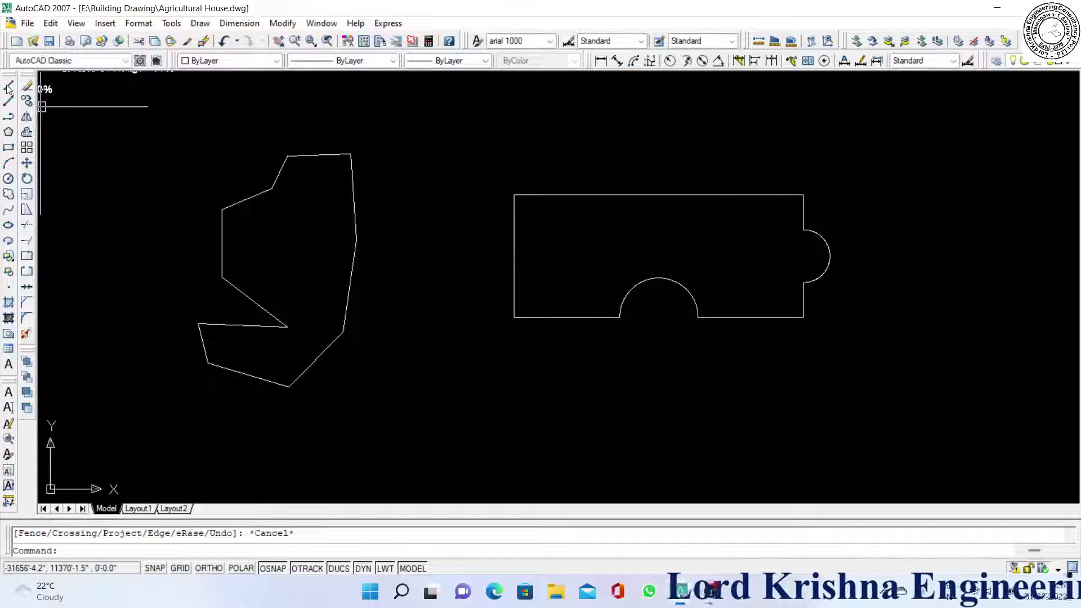
# Draw diagonal cut lines across the rectangle's upper-left and lower-left corners.
pyautogui.click(8, 87)
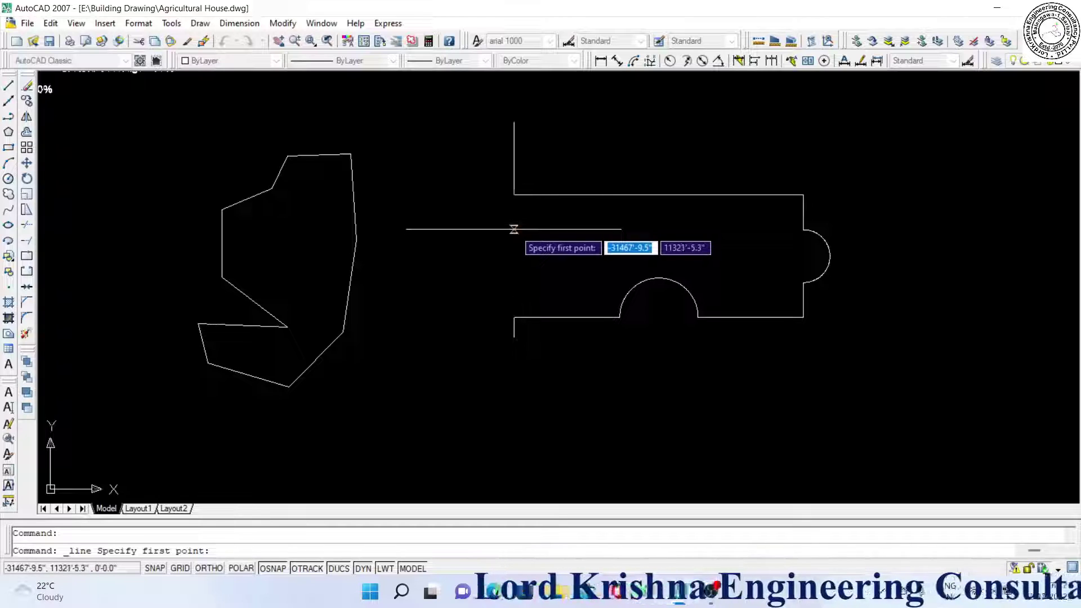
pyautogui.click(543, 194)
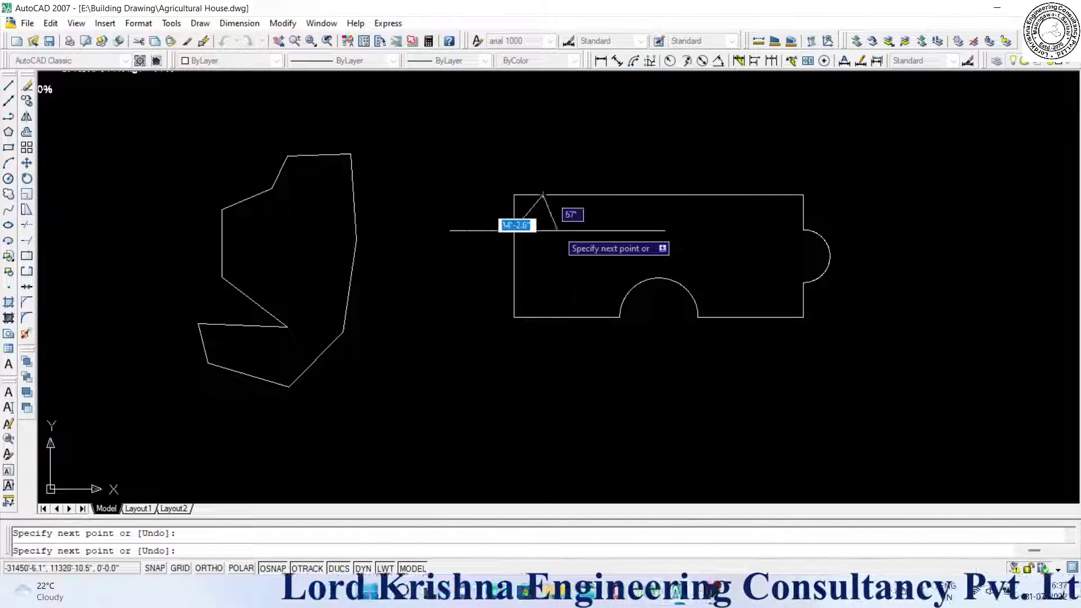
pyautogui.click(514, 230)
pyautogui.press('Return')
pyautogui.press('Return')
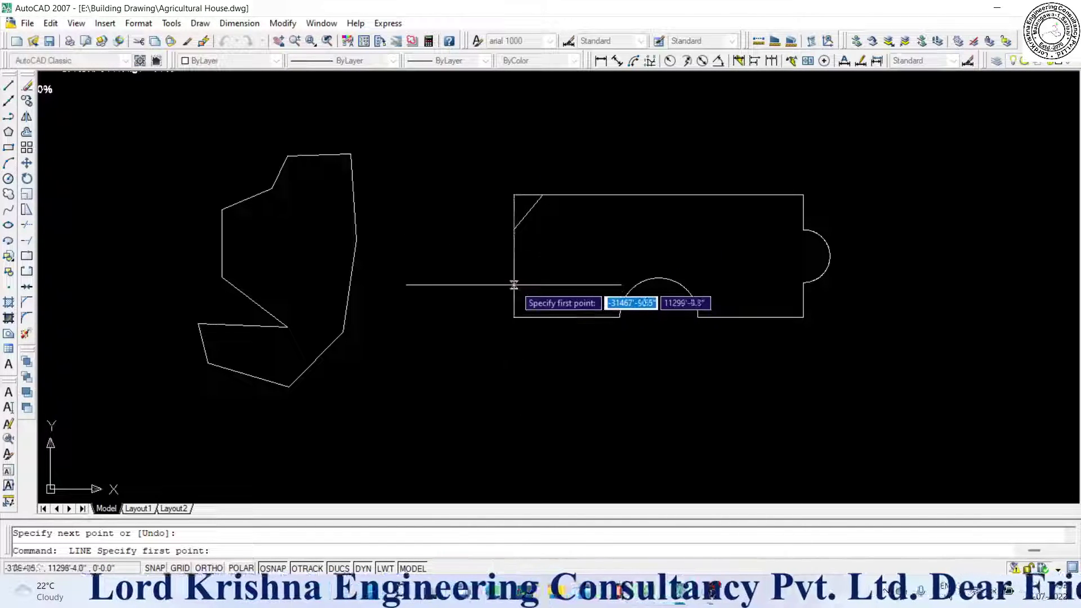
pyautogui.click(514, 285)
pyautogui.click(547, 317)
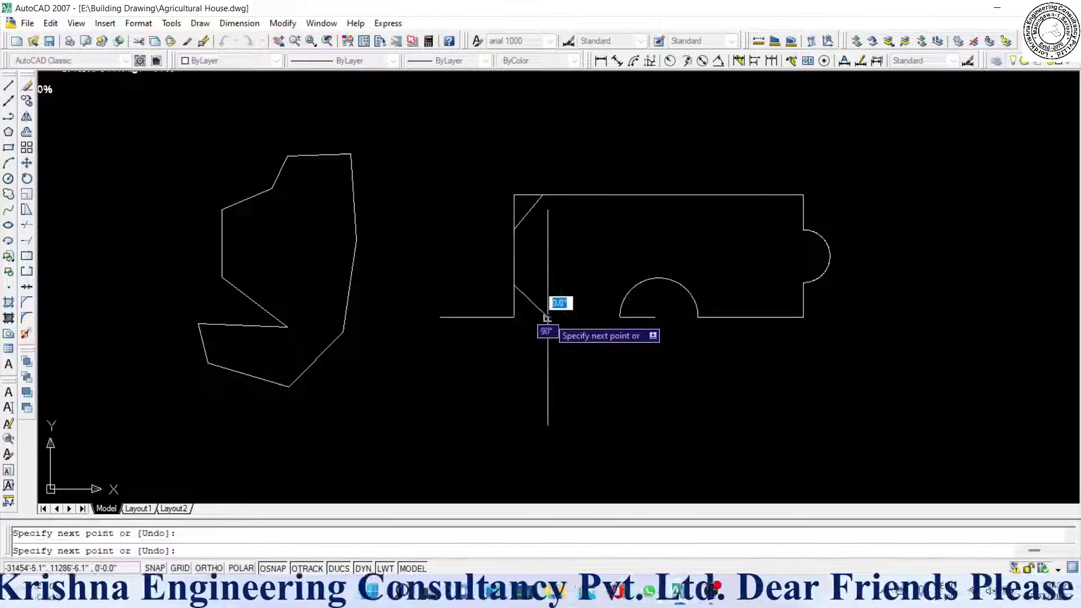
pyautogui.press('Return')
# Trim away the square left corner segments beyond the diagonal cuts.
pyautogui.write('tr')
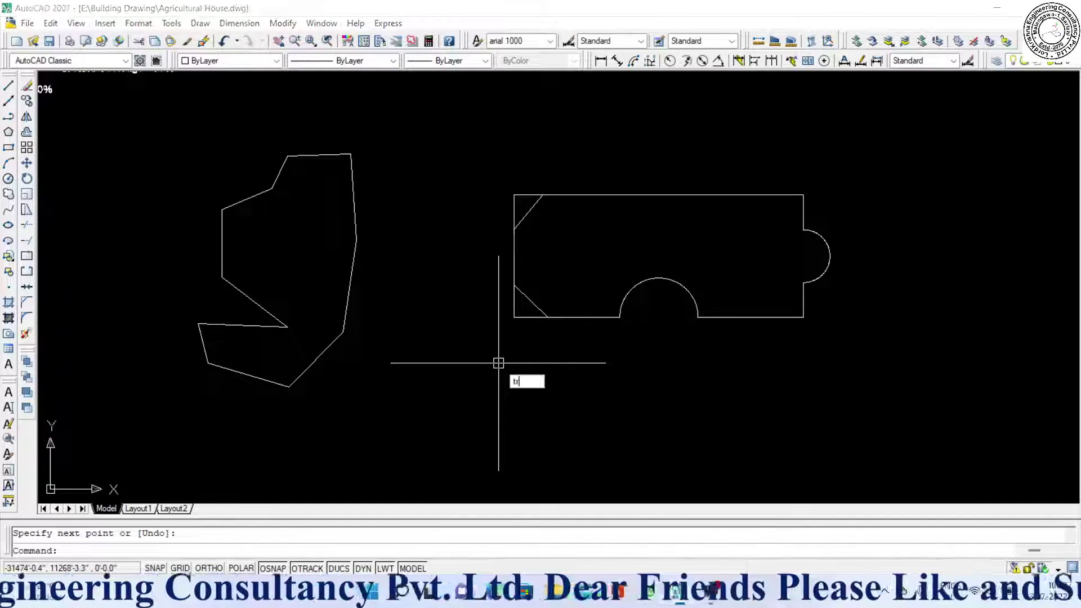
pyautogui.press('Return')
pyautogui.press('Return')
pyautogui.click(529, 317)
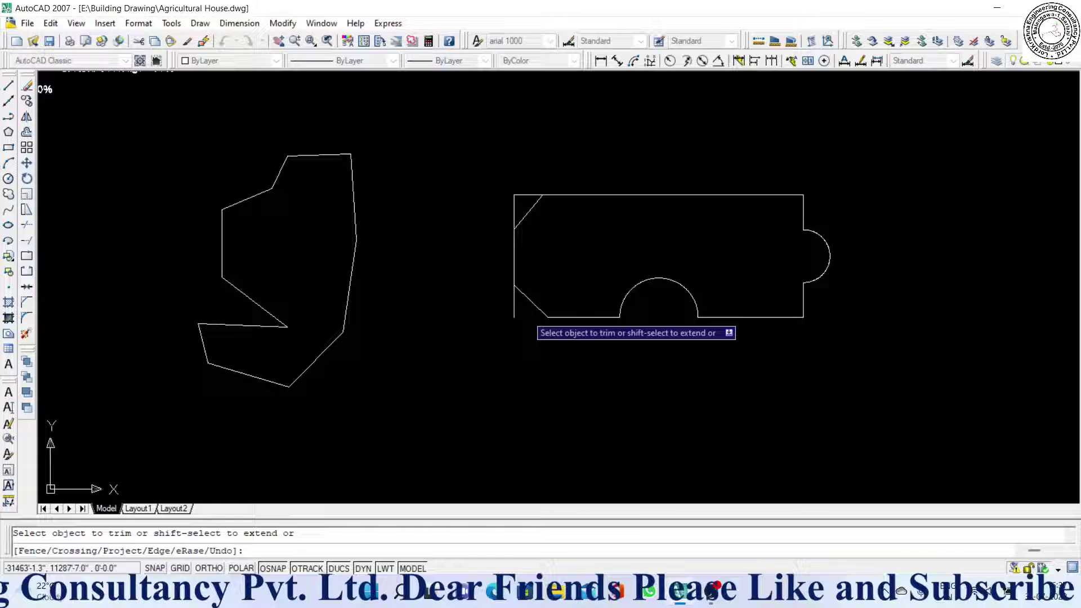
pyautogui.click(512, 302)
pyautogui.click(514, 209)
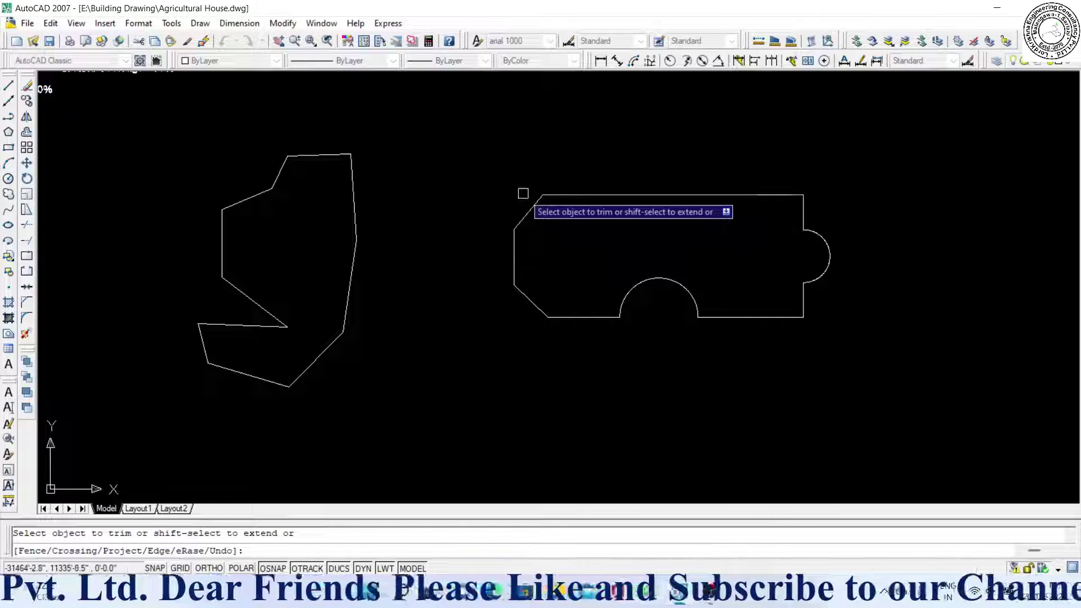
pyautogui.press('Escape')
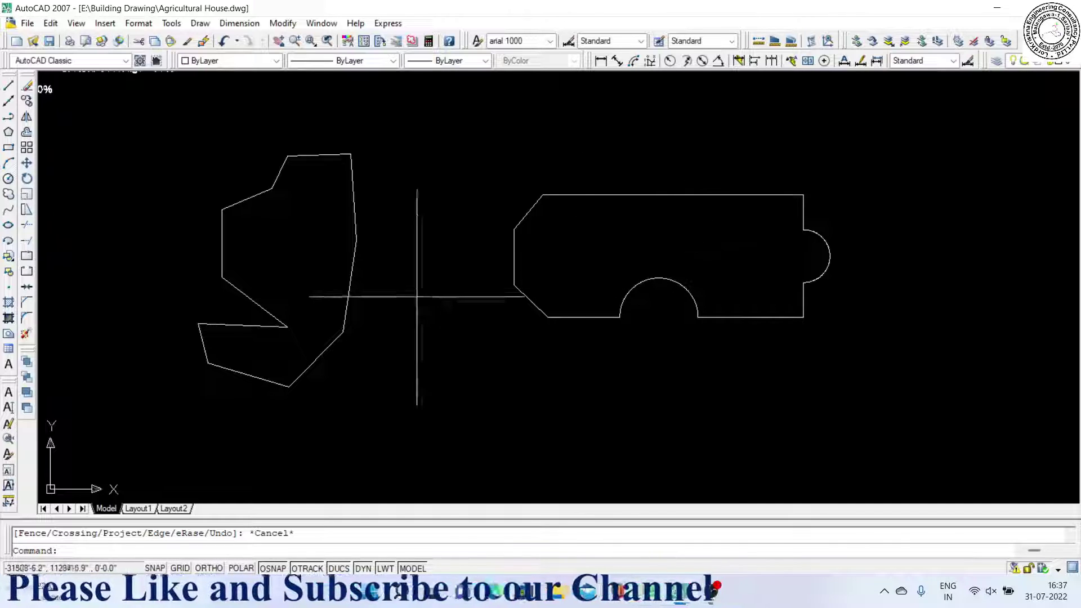
pyautogui.scroll(1, 326, 318)
pyautogui.scroll(-2, 332, 302)
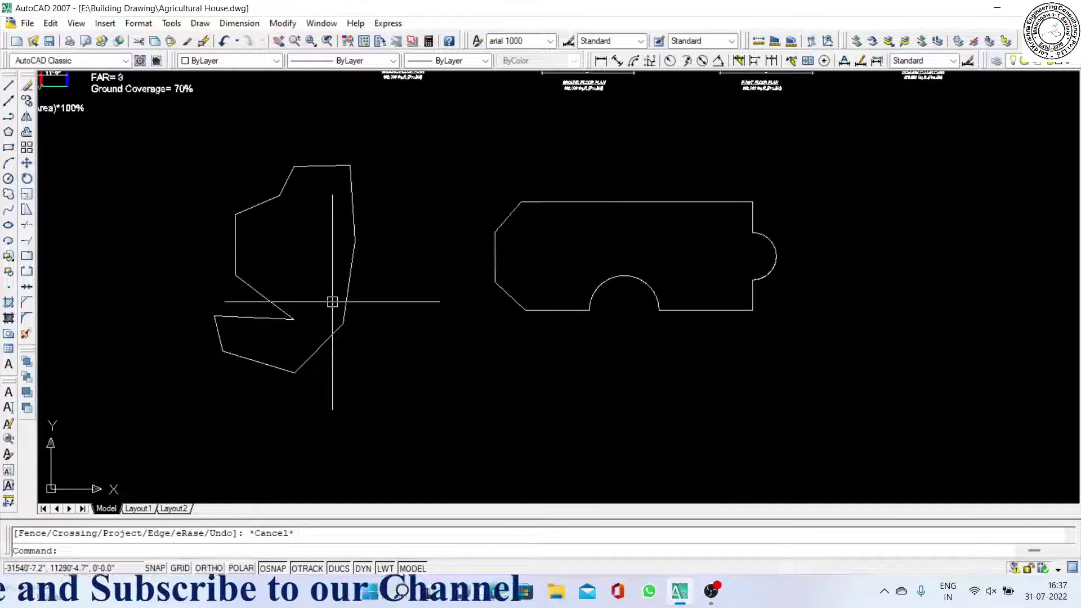
pyautogui.scroll(1, 307, 278)
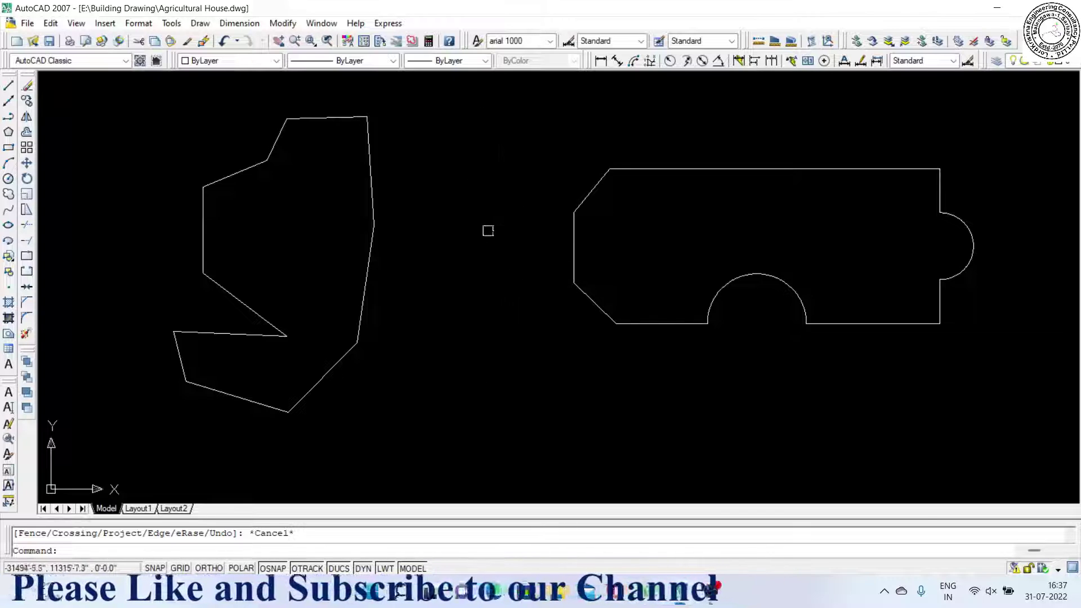
# Run BOUNDARY with the BO alias and choose Pick Points in the Boundary Creation dialog.
pyautogui.write('bo')
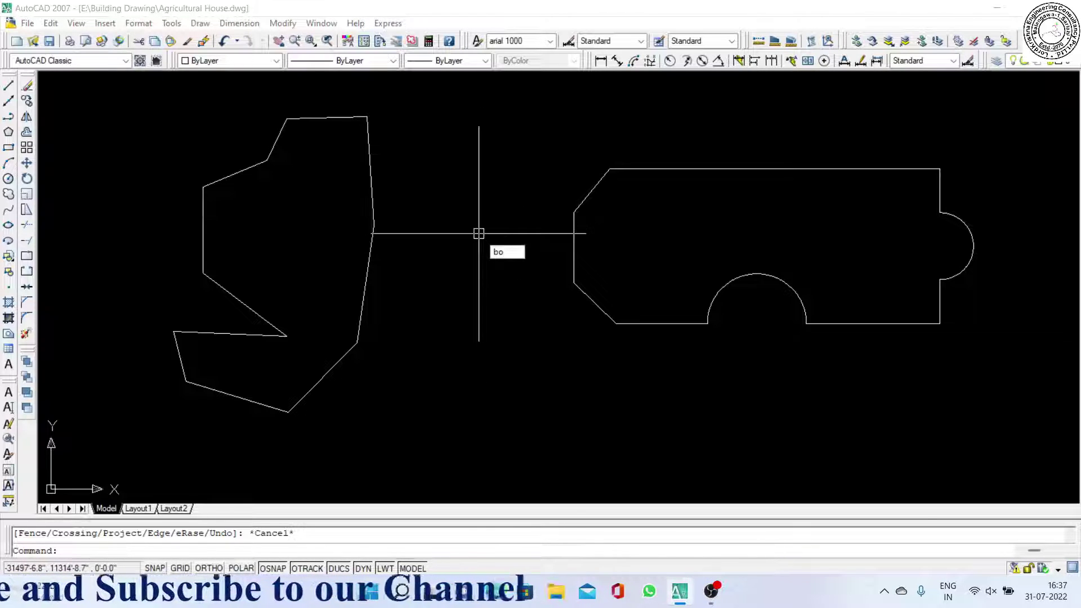
pyautogui.press('Return')
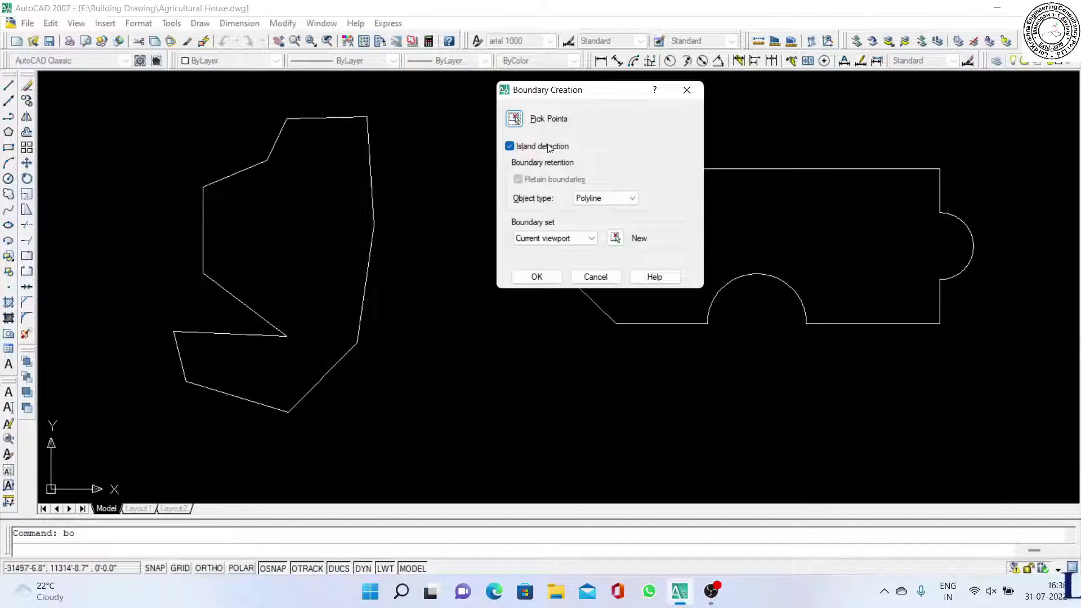
pyautogui.click(514, 119)
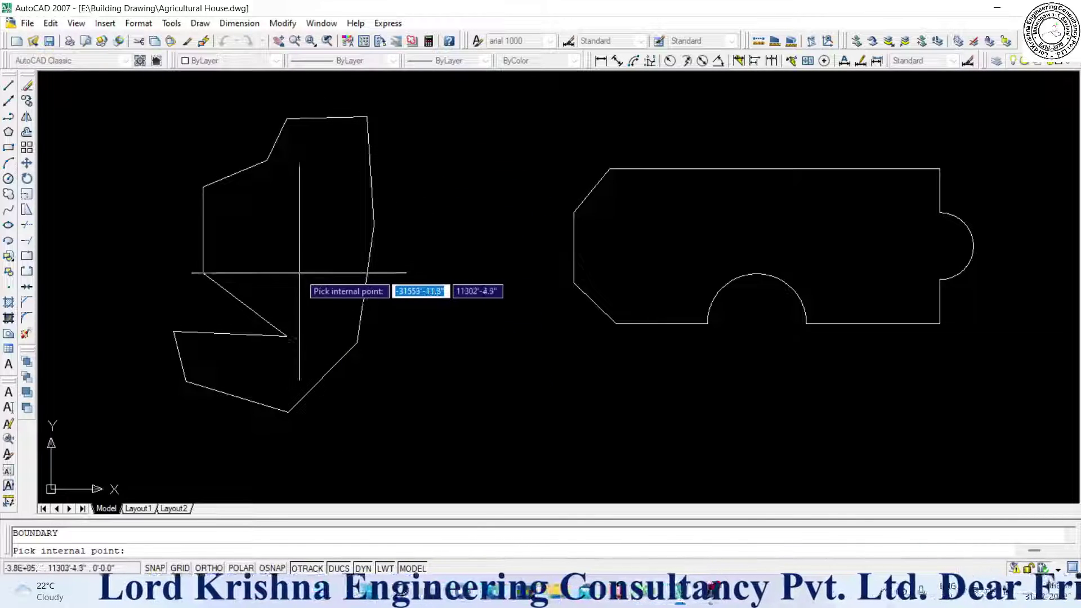
# Pick inside the irregular polygon to create its boundary polyline, then select it.
pyautogui.click(300, 239)
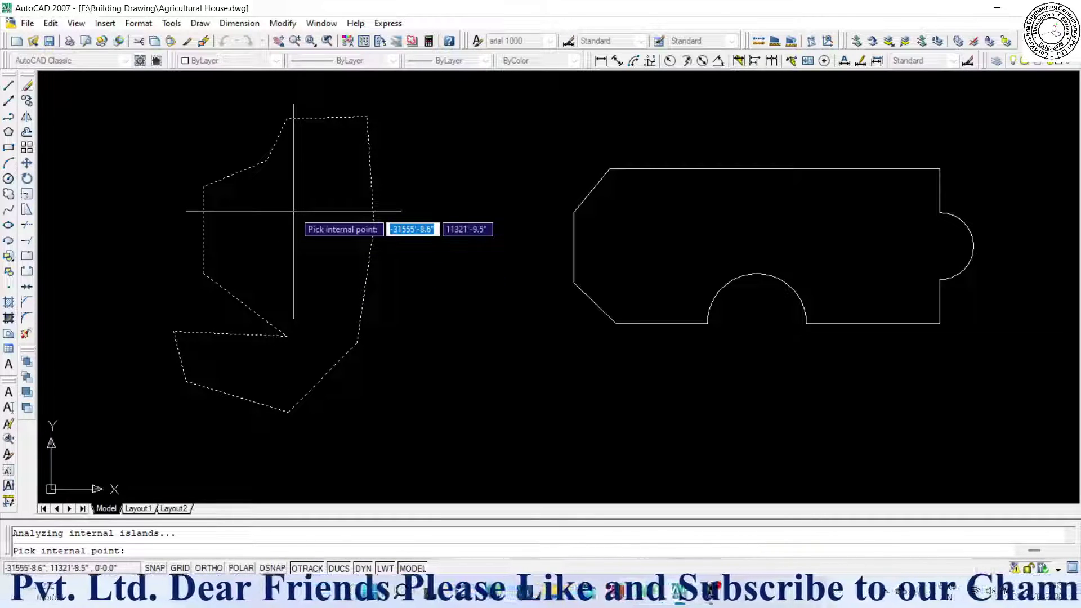
pyautogui.press('Return')
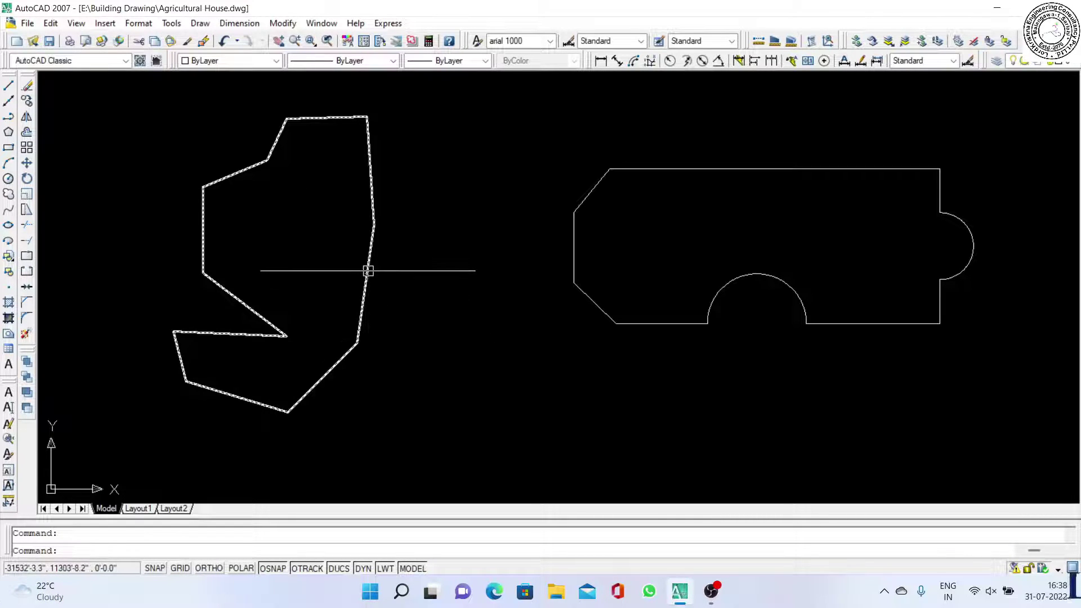
pyautogui.click(367, 270)
# List the polygon's polyline, copy its 3845.332 square ft. area, and begin a text box inside it.
pyautogui.write('li')
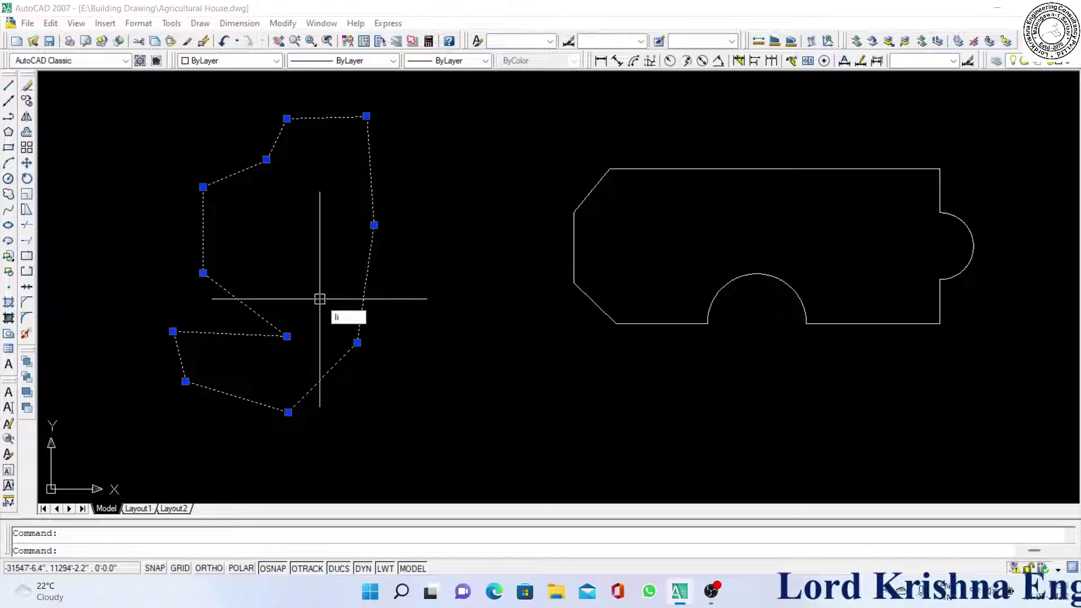
pyautogui.press('Return')
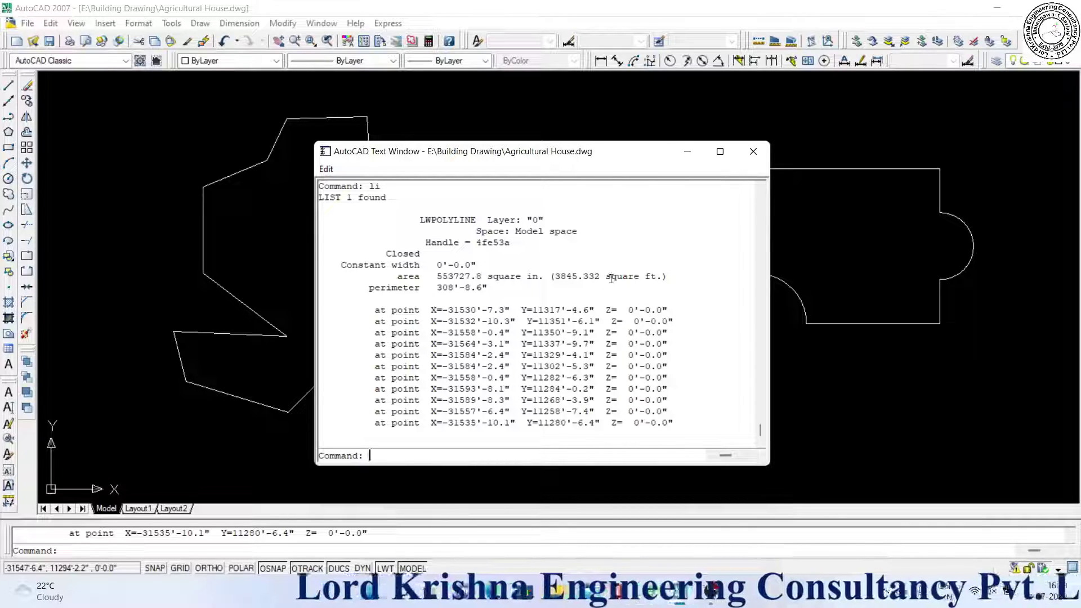
pyautogui.rightClick(571, 279)
pyautogui.click(603, 309)
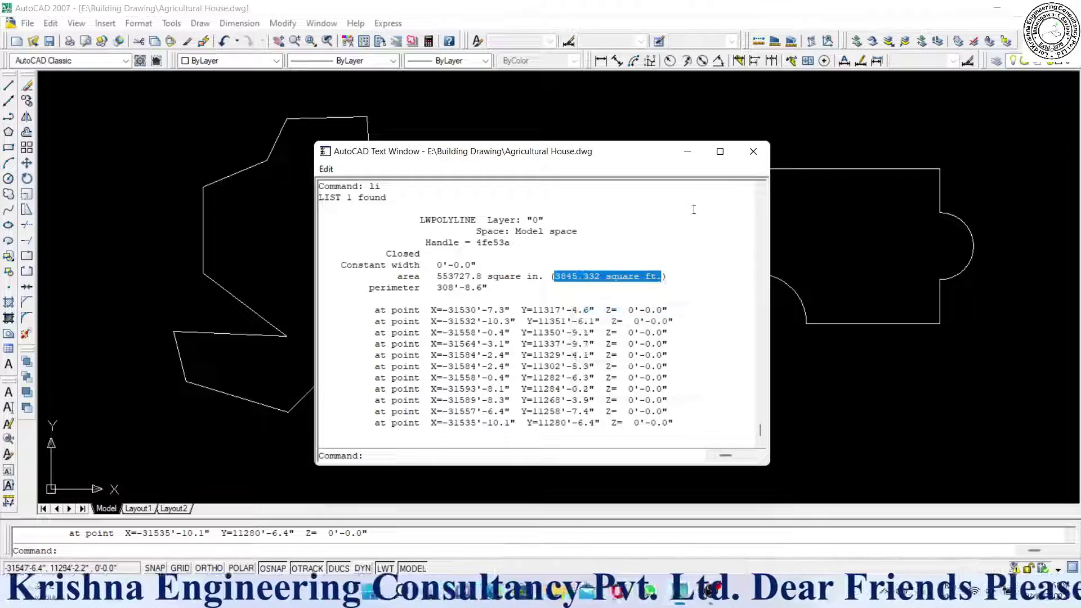
pyautogui.click(752, 152)
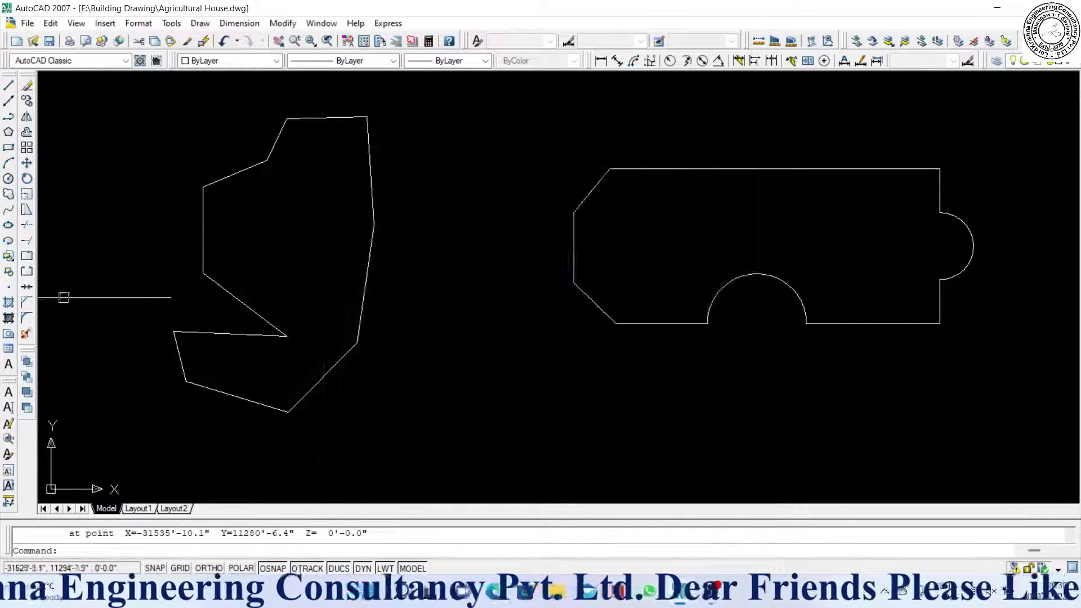
pyautogui.click(9, 365)
pyautogui.click(227, 220)
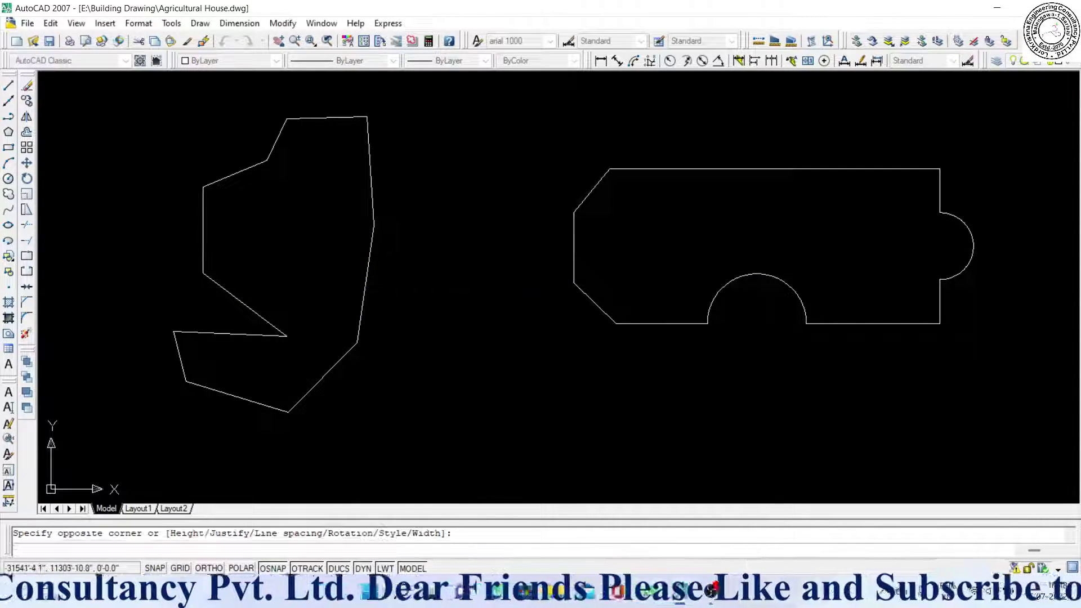
# Paste '3845.332 square ft.' into a text box inside the irregular polygon and confirm it.
pyautogui.click(340, 268)
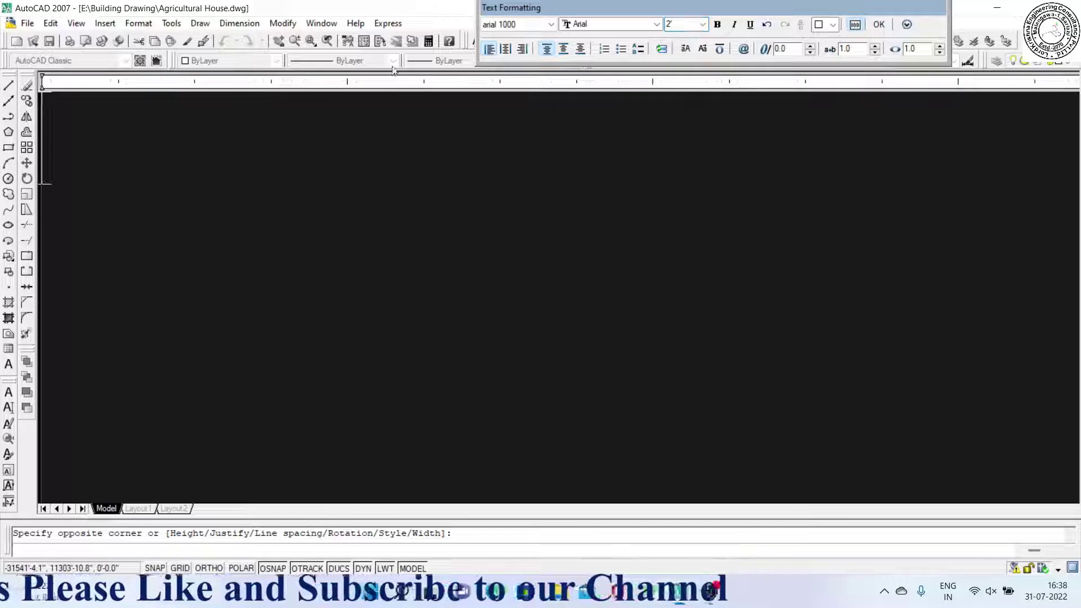
pyautogui.rightClick(44, 124)
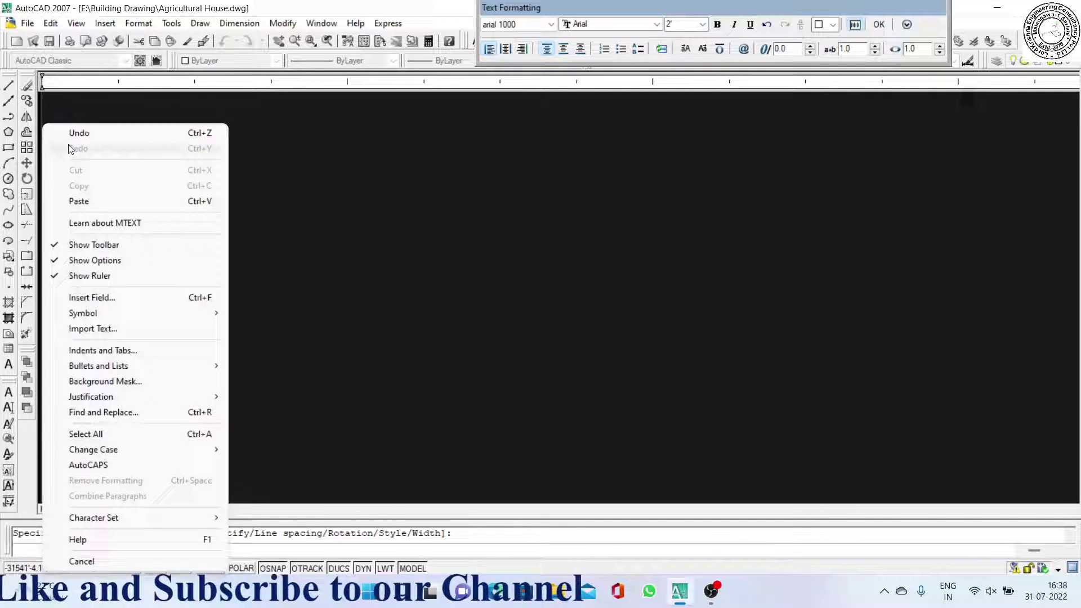
pyautogui.click(84, 204)
pyautogui.click(884, 24)
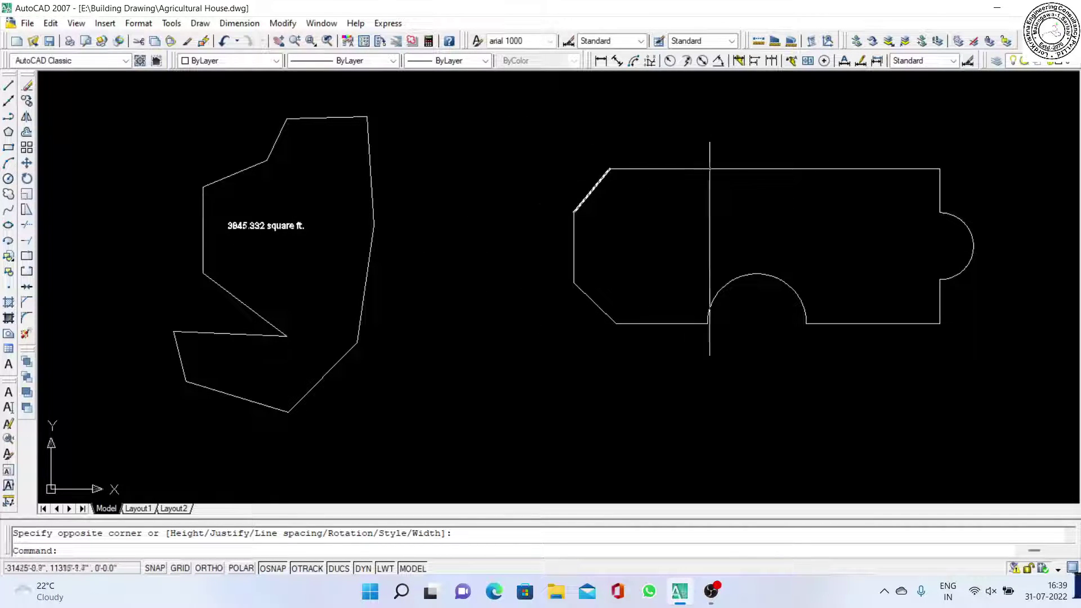
# Run BOUNDARY again and pick a point inside the notched rectangle.
pyautogui.scroll(-2, 341, 259)
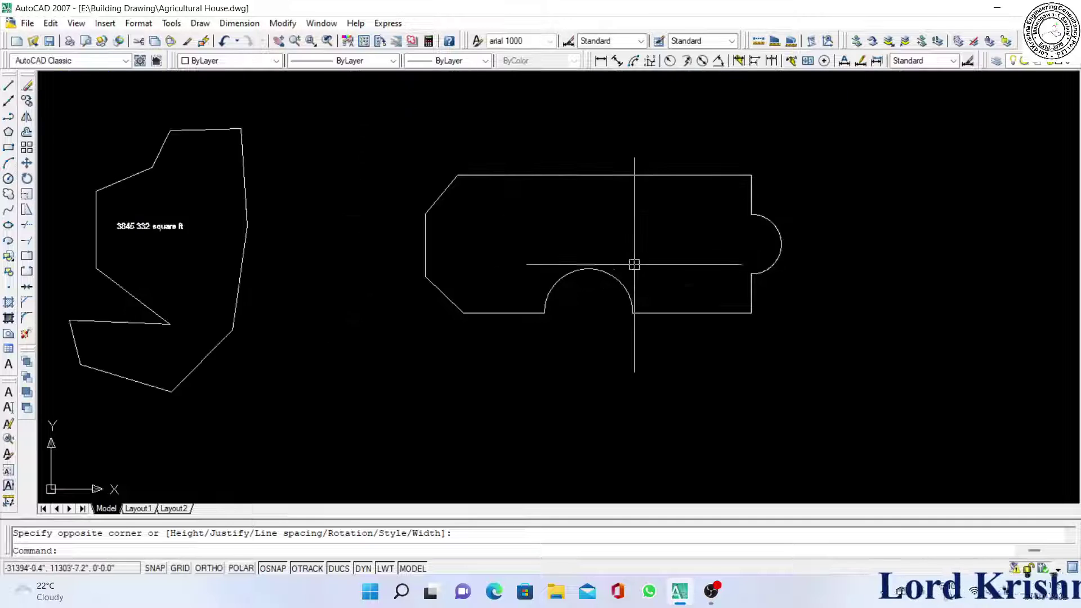
pyautogui.scroll(3, 631, 260)
pyautogui.write('bo')
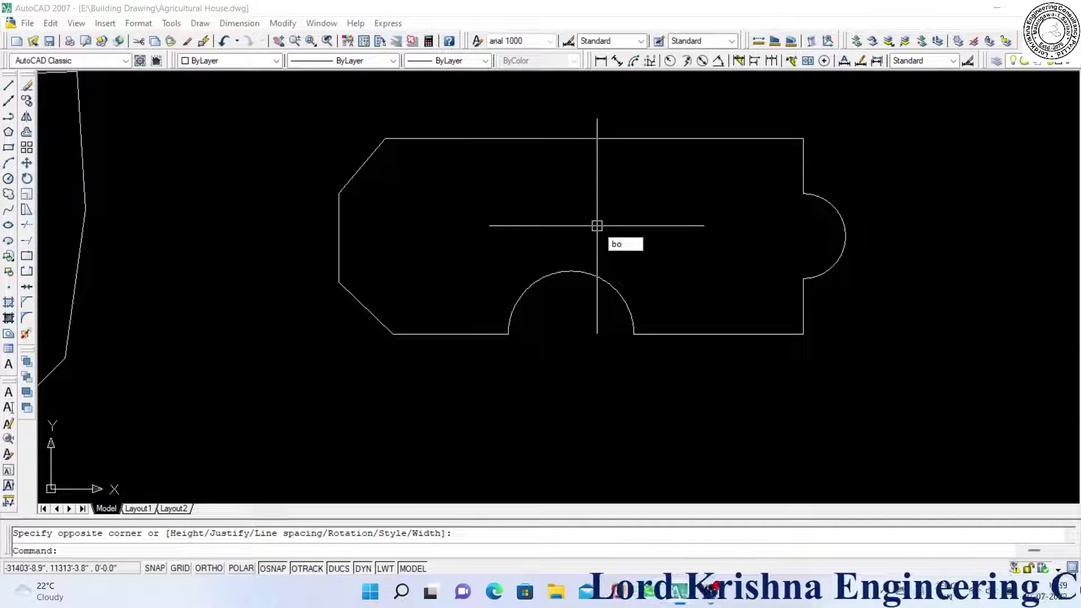
pyautogui.press('Return')
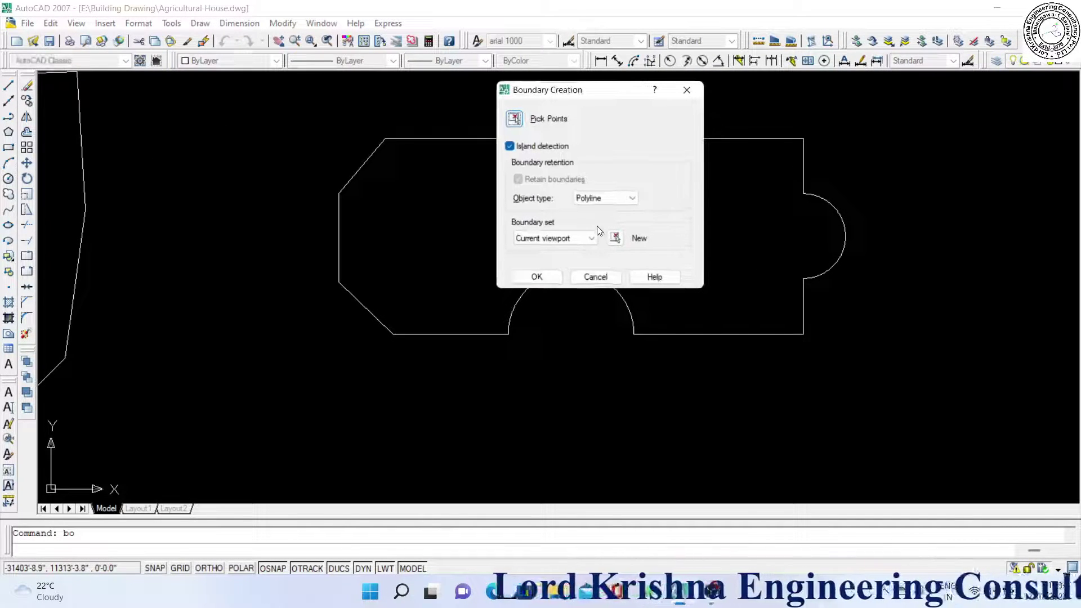
pyautogui.click(515, 119)
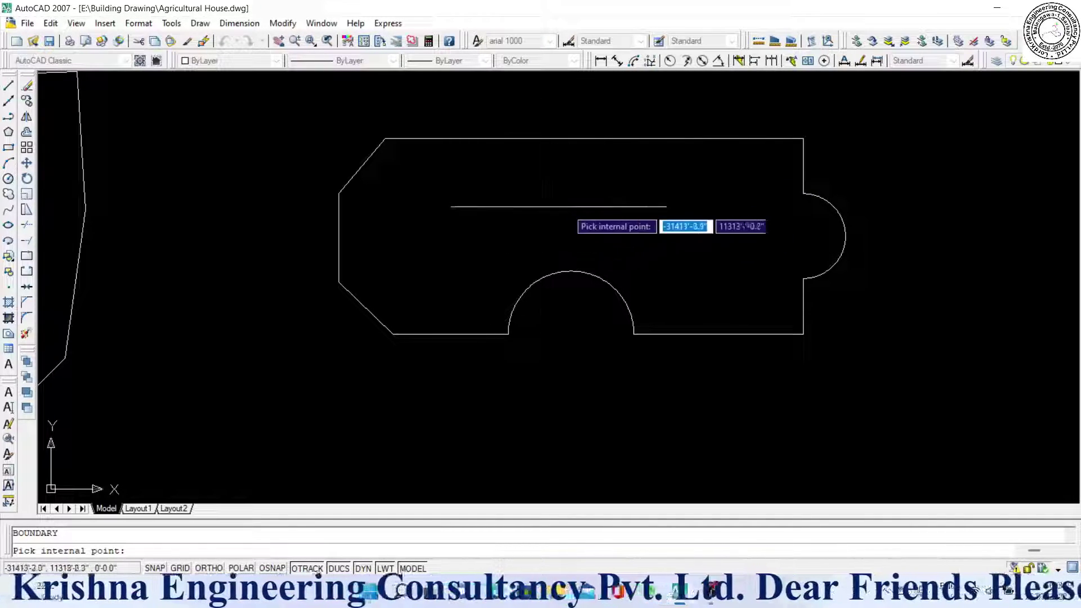
pyautogui.click(590, 209)
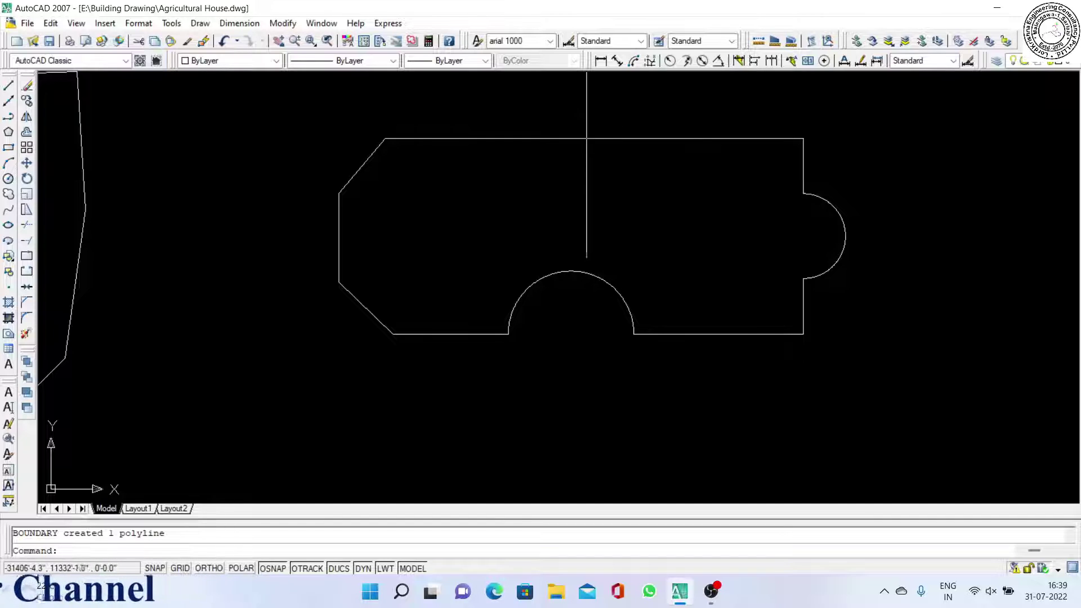
# List the notched shape's polyline and copy its 5221.390 square ft. area value.
pyautogui.click(583, 138)
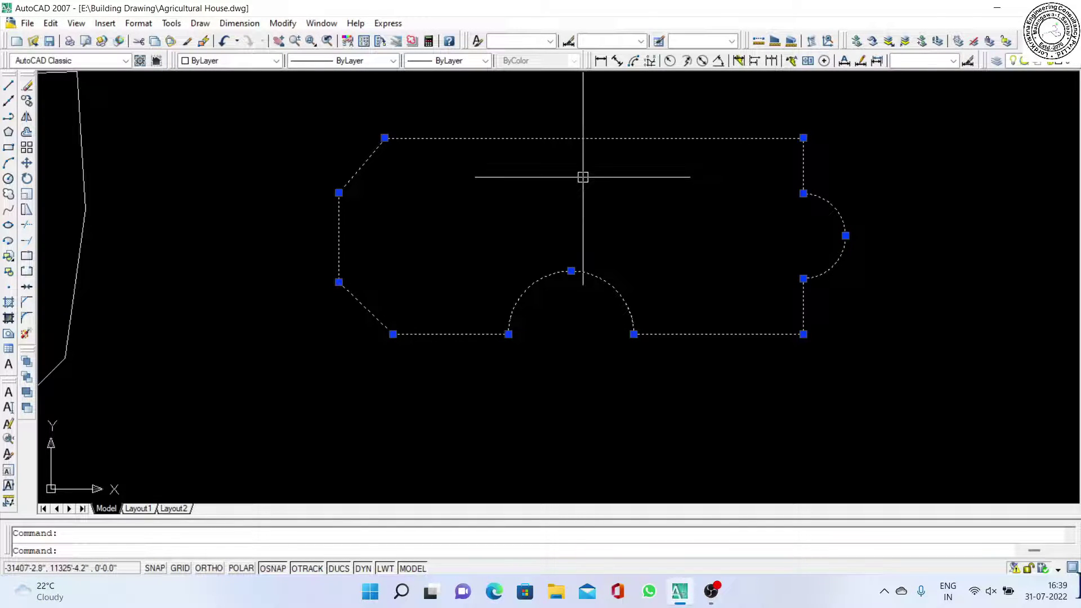
pyautogui.write('li')
pyautogui.press('Return')
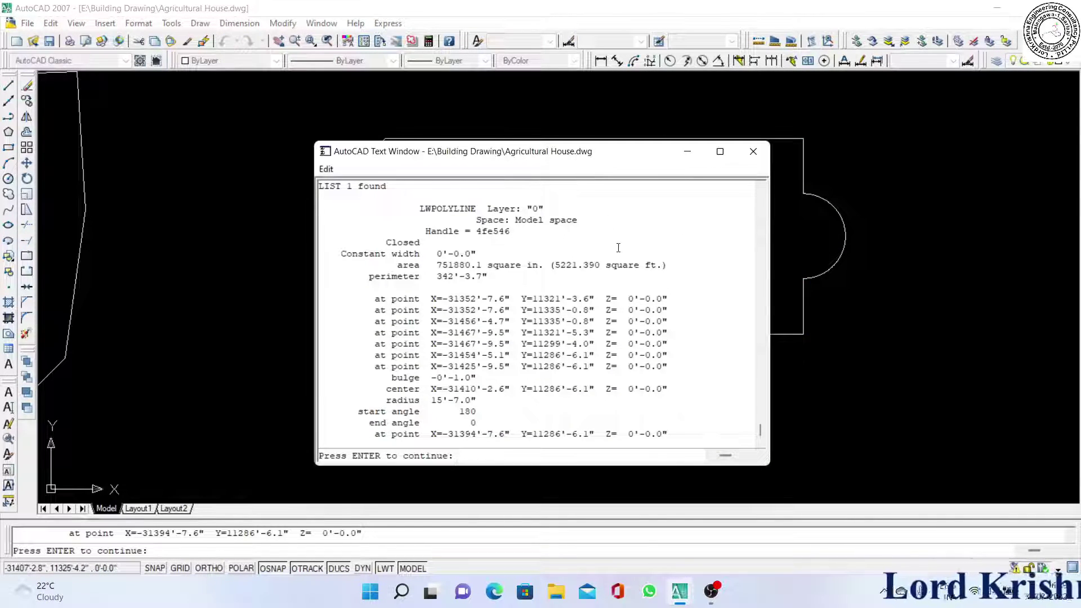
pyautogui.moveTo(661, 265); pyautogui.dragTo(574, 266)
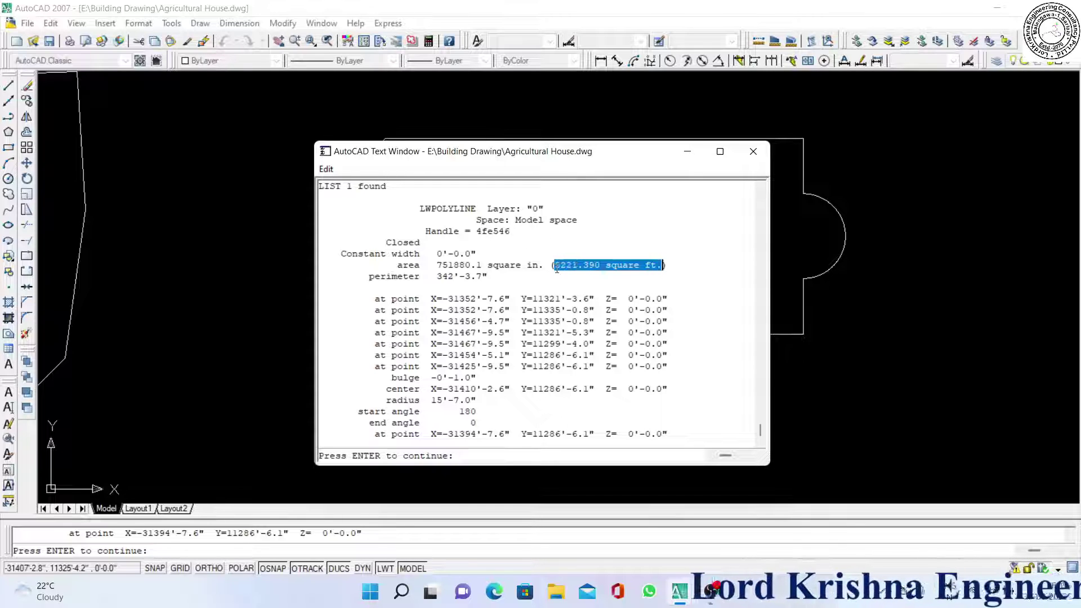
pyautogui.rightClick(556, 265)
pyautogui.click(594, 295)
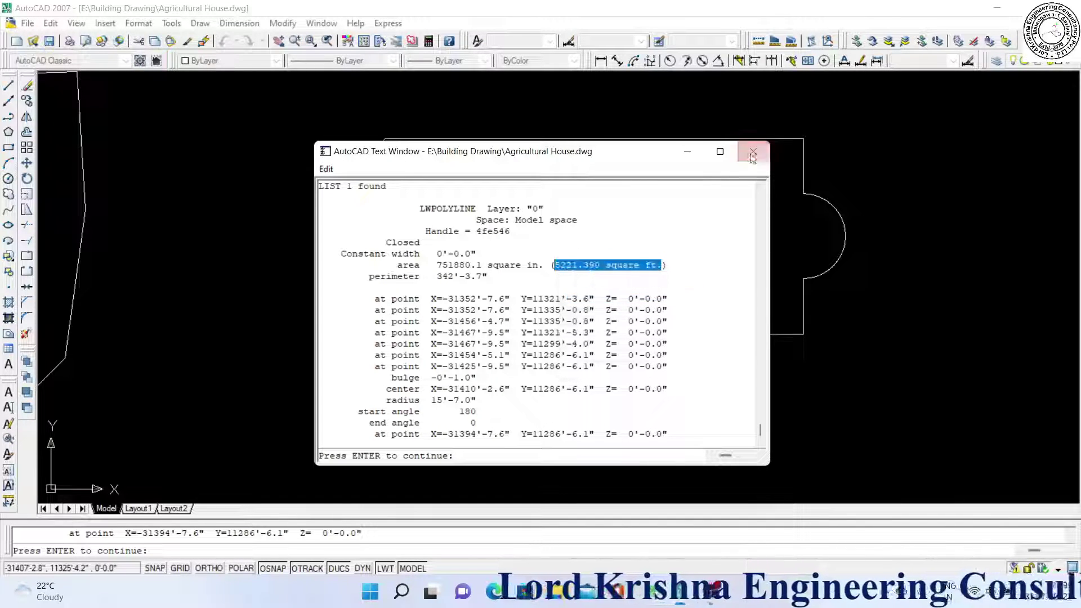
pyautogui.click(753, 151)
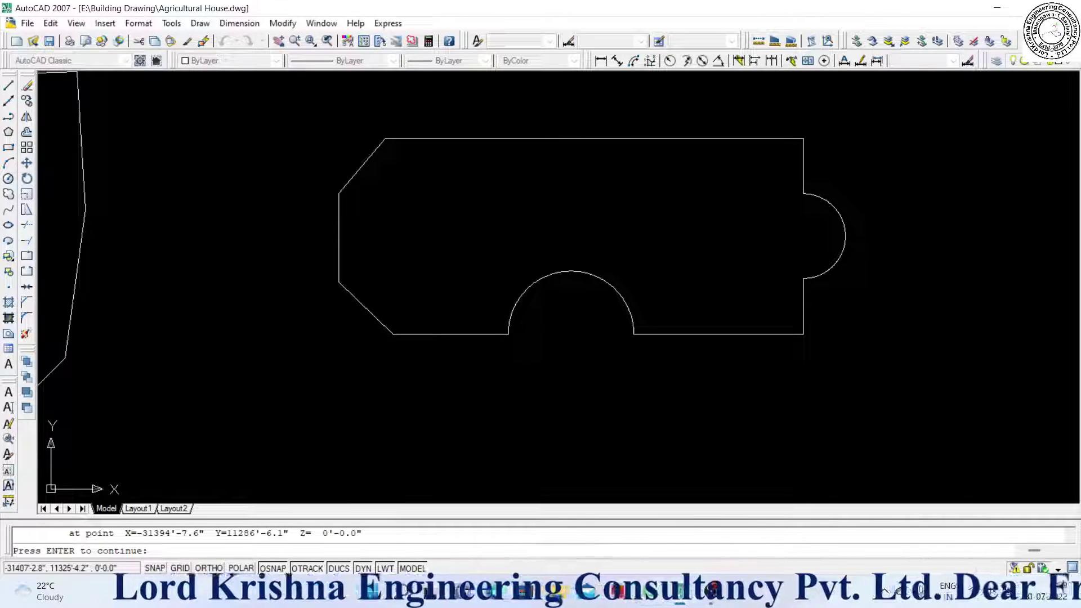
# Place a 2" high multiline label 'Area=5221.390 square ft.' inside the notched rectangle.
pyautogui.press('Return')
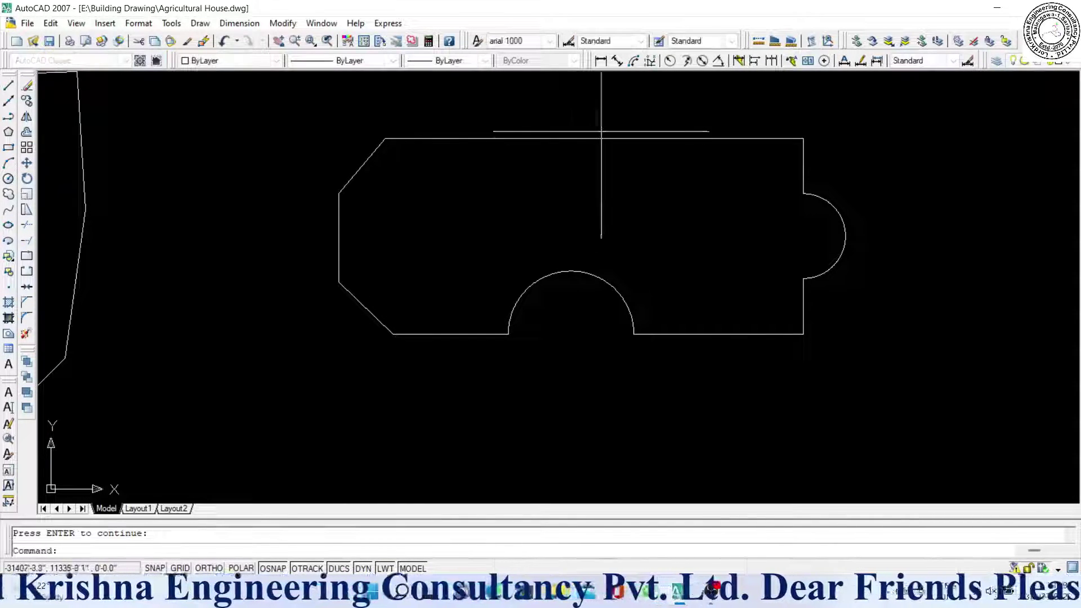
pyautogui.click(7, 365)
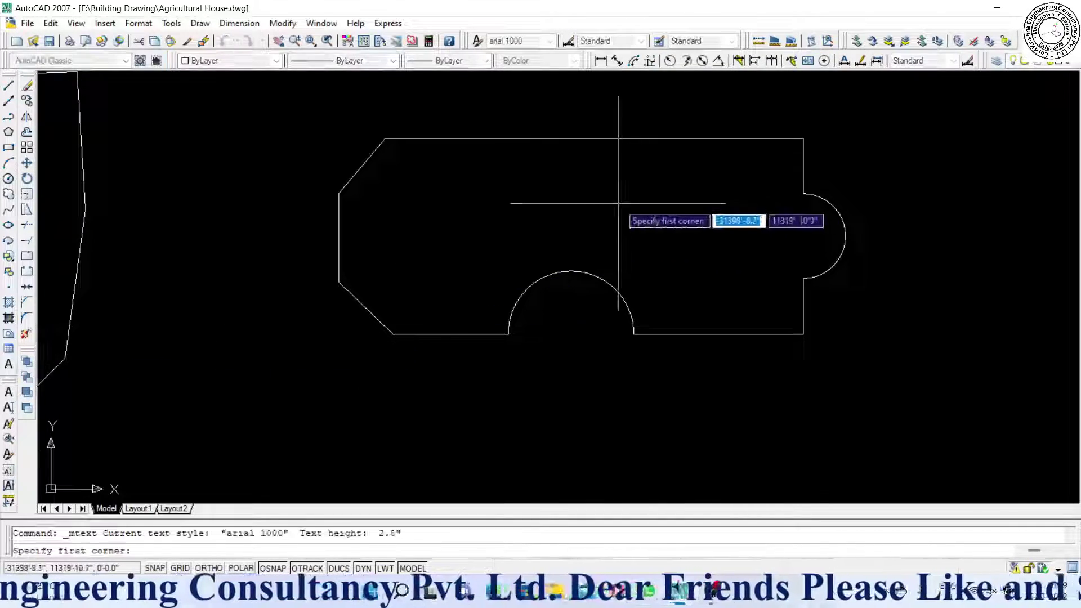
pyautogui.click(500, 174)
pyautogui.click(1066, 434)
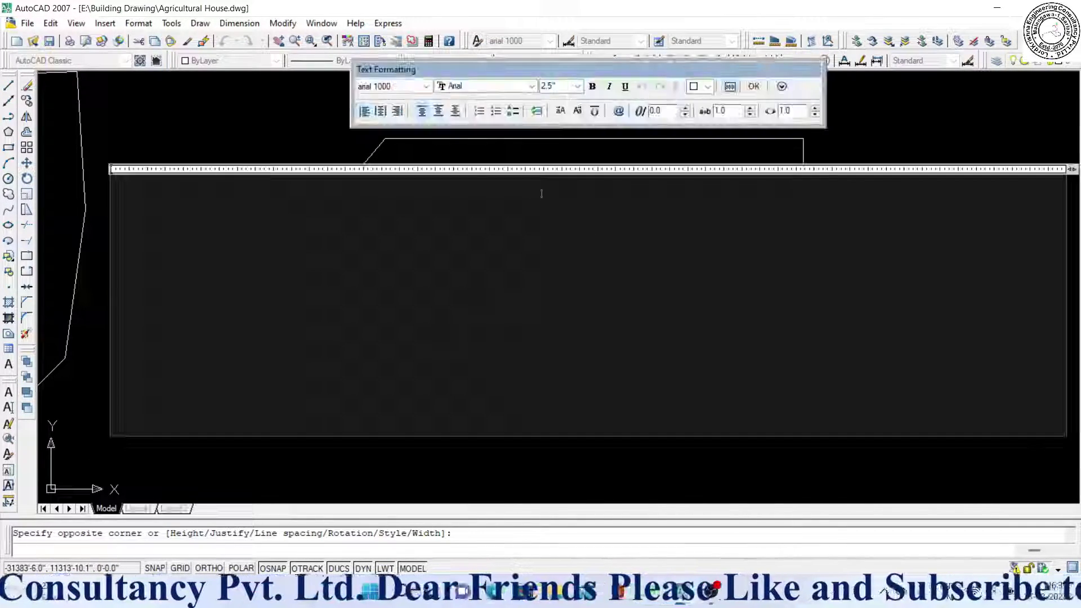
pyautogui.click(576, 86)
pyautogui.click(555, 99)
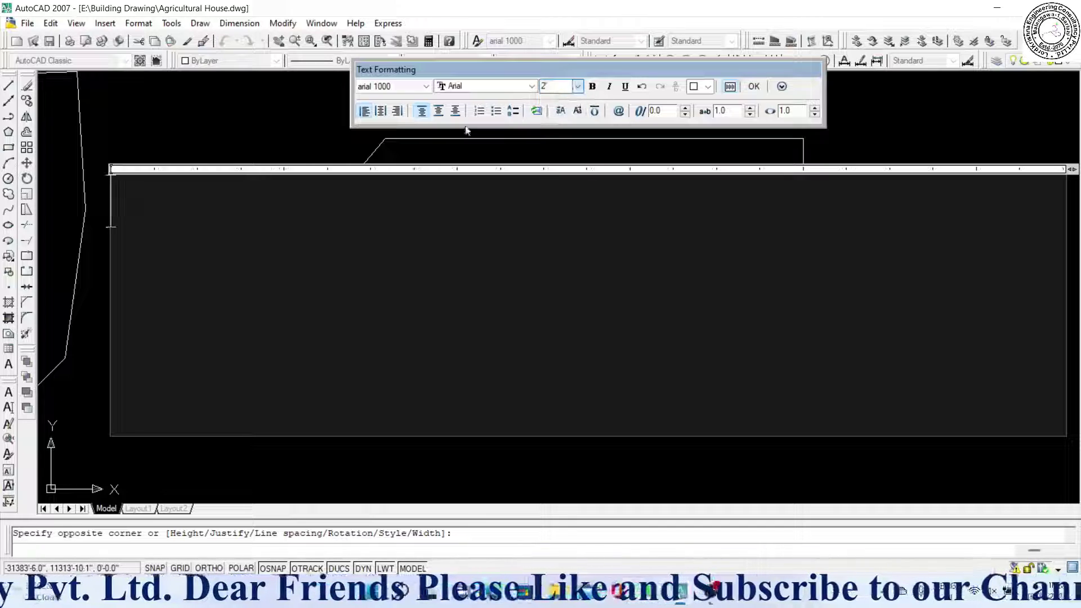
pyautogui.rightClick(134, 200)
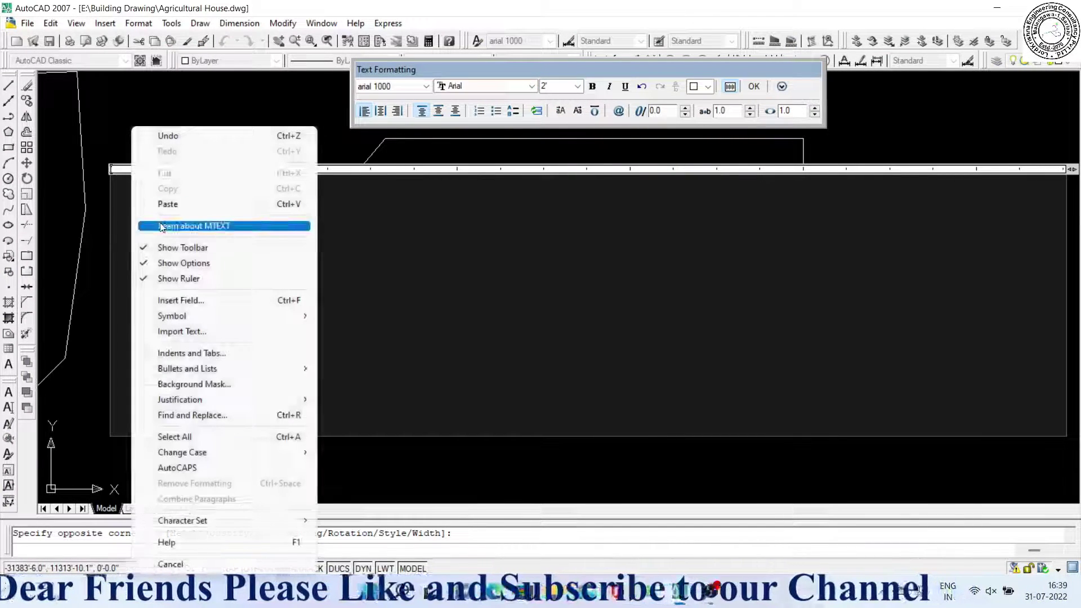
pyautogui.click(169, 203)
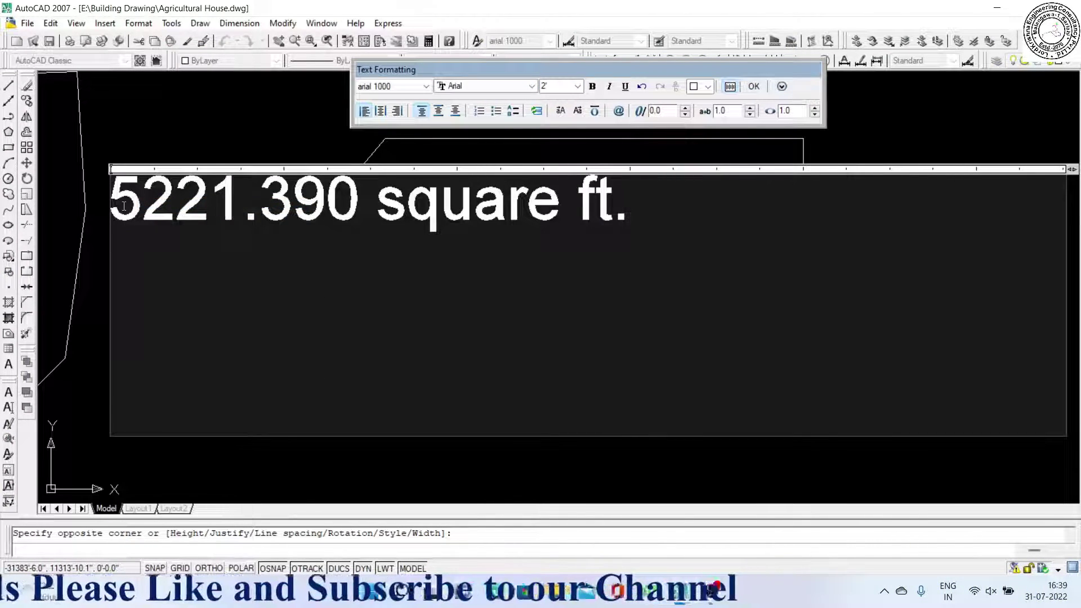
pyautogui.write('Area')
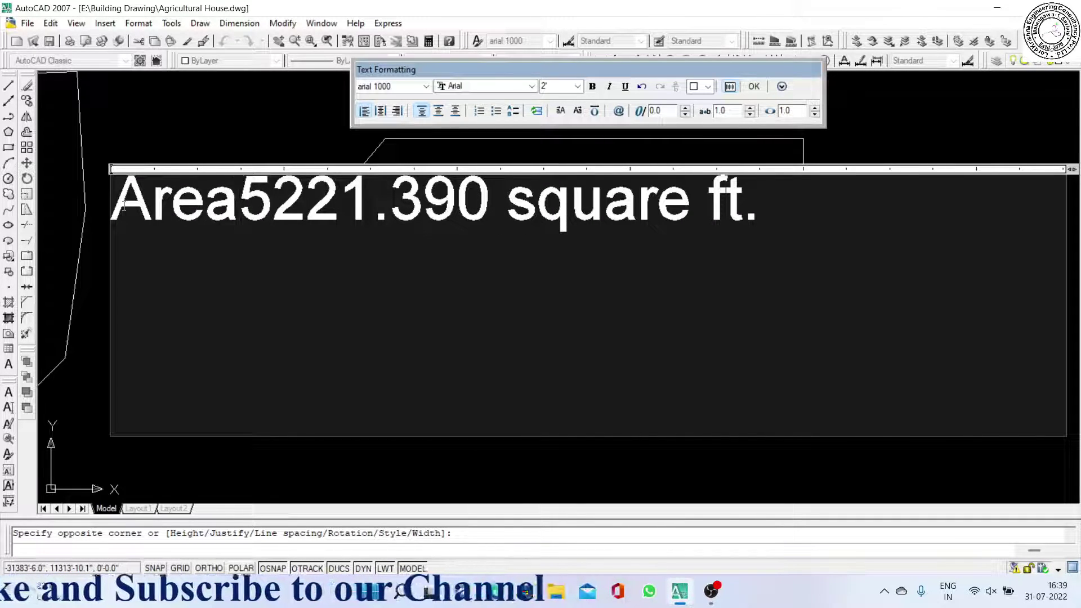
pyautogui.write('=')
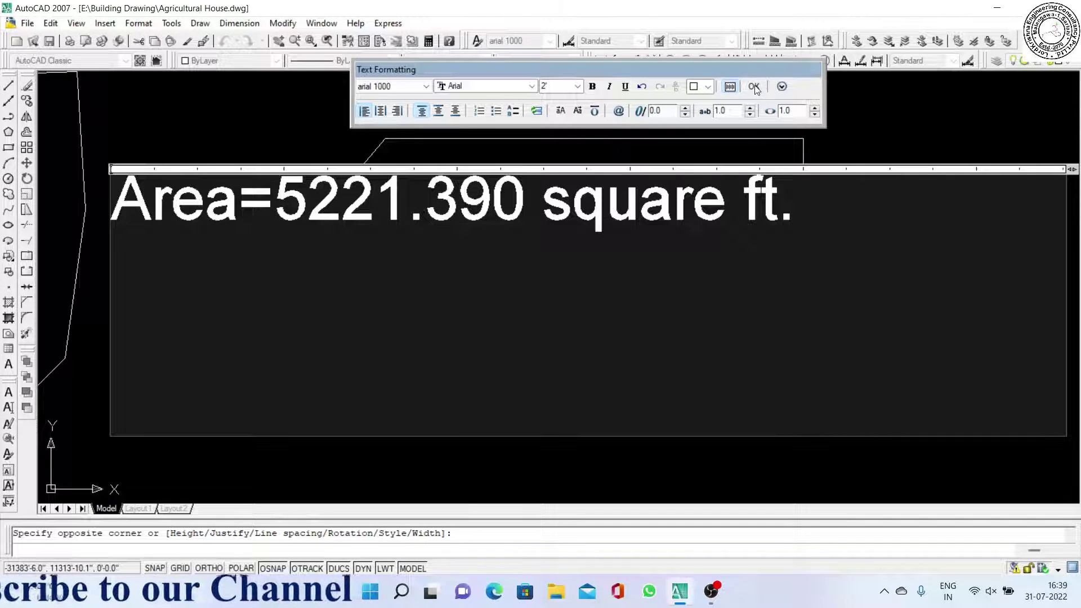
pyautogui.click(753, 88)
pyautogui.scroll(-2, 571, 171)
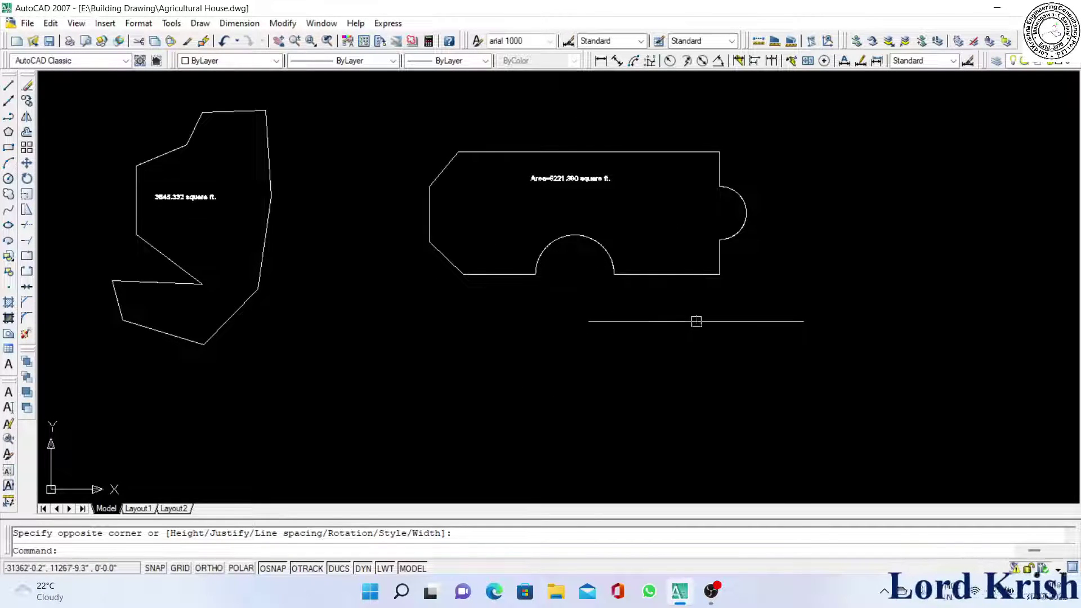
# Explode the notched rectangle and the irregular polygon outlines into separate segments.
pyautogui.doubleClick(657, 274)
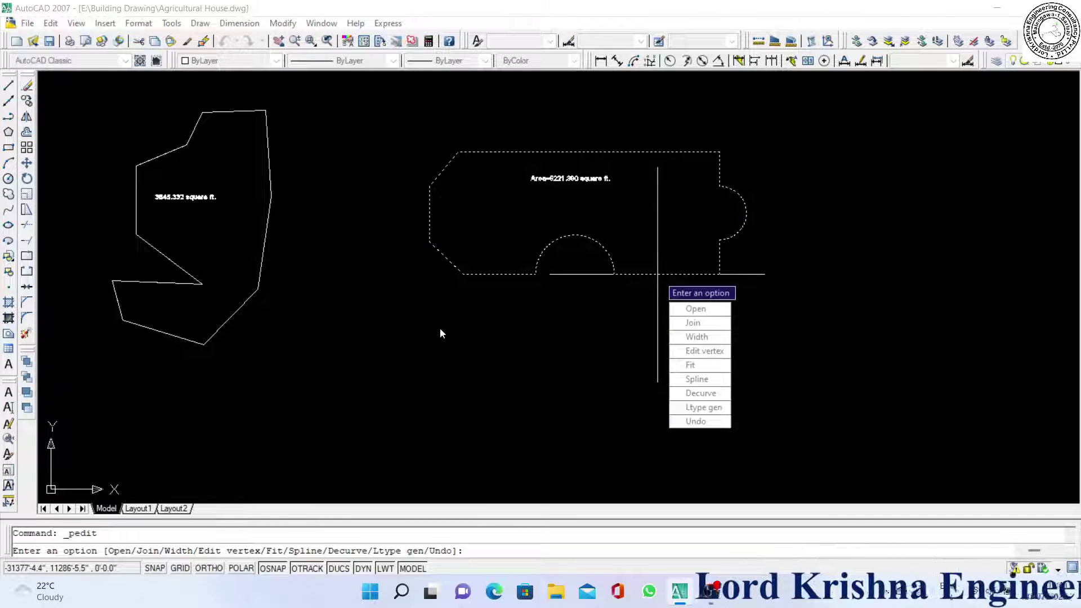
pyautogui.press('Escape')
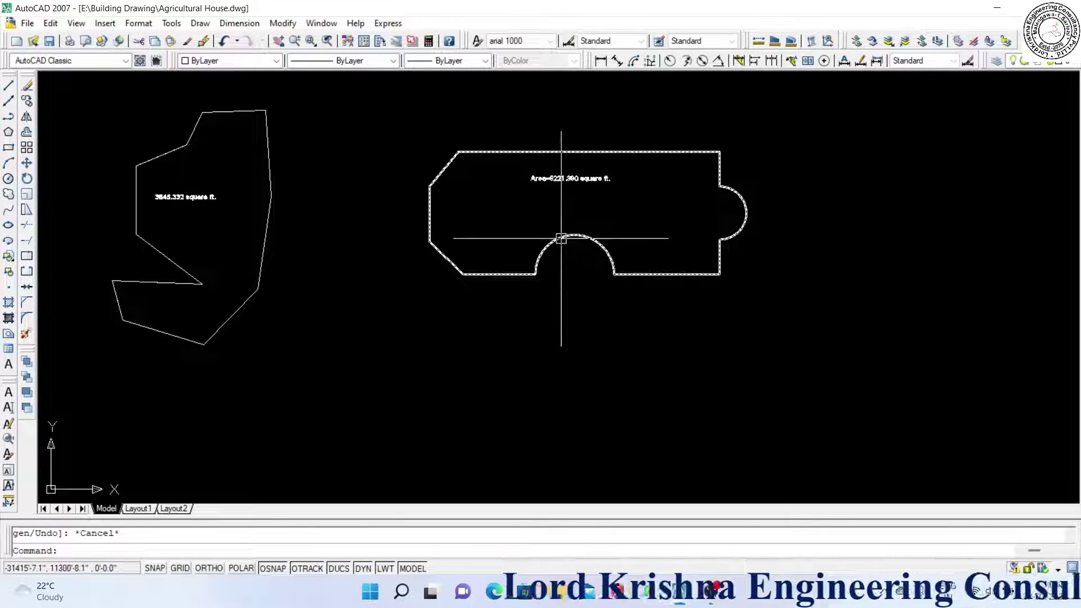
pyautogui.click(561, 238)
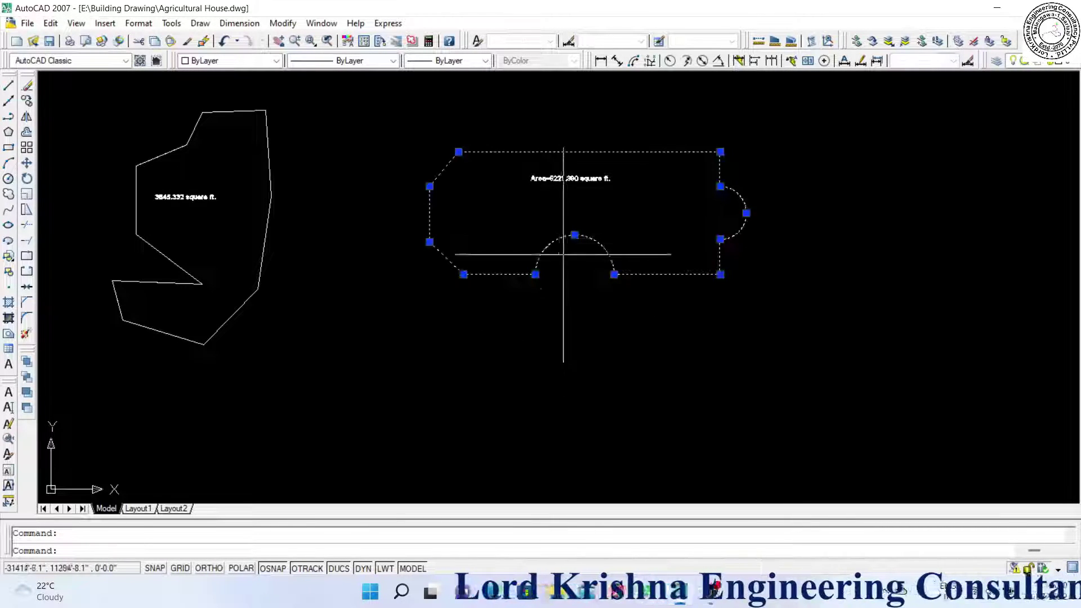
pyautogui.click(25, 335)
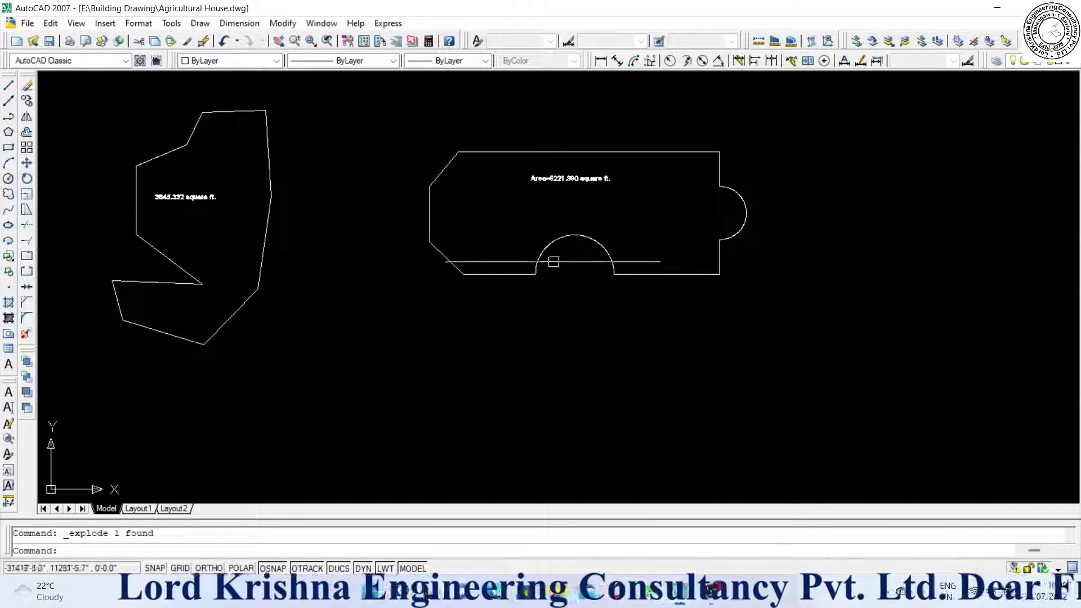
pyautogui.click(262, 242)
pyautogui.click(25, 335)
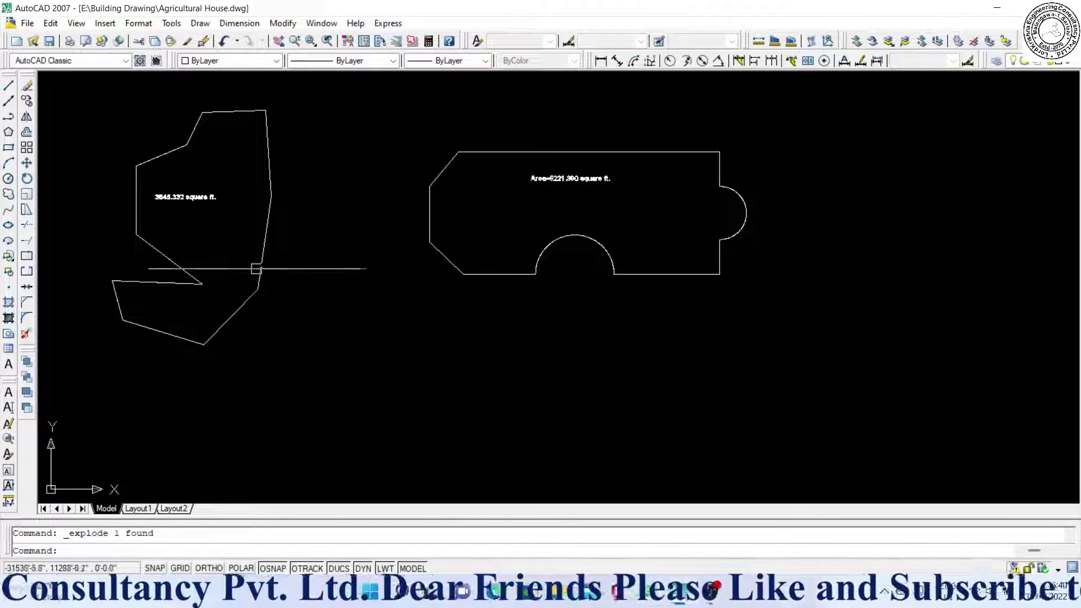
# Delete the 'Area=5221.390 square ft.' label and bring up Boundary Creation with BO.
pyautogui.click(554, 179)
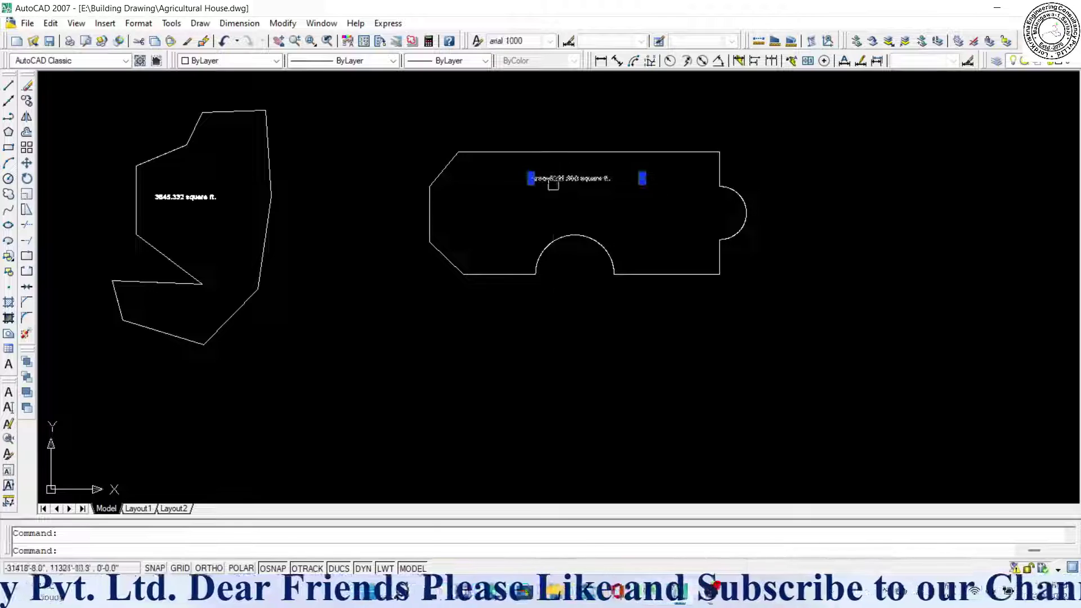
pyautogui.press('Delete')
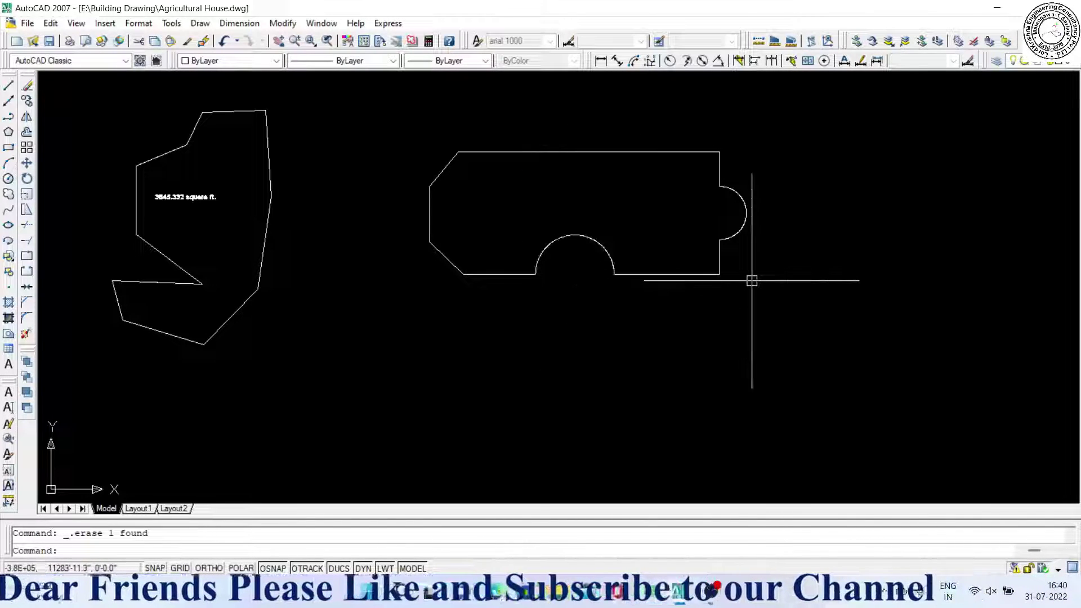
pyautogui.write('bo')
pyautogui.press('Return')
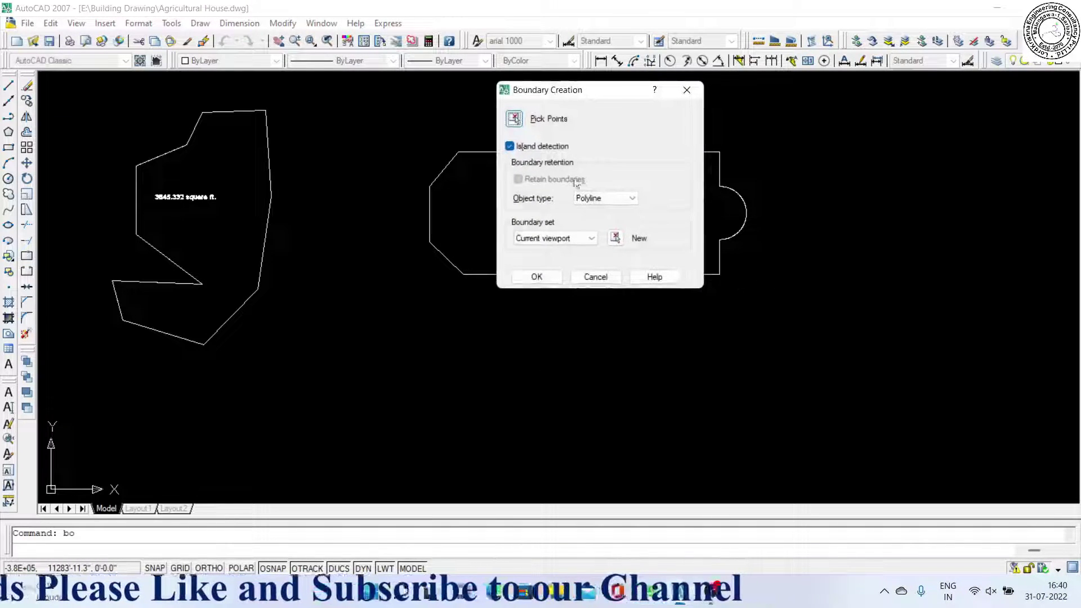
# Pick a point inside the notched rectangle to rebuild it as one closed boundary polyline.
pyautogui.click(515, 118)
pyautogui.click(593, 183)
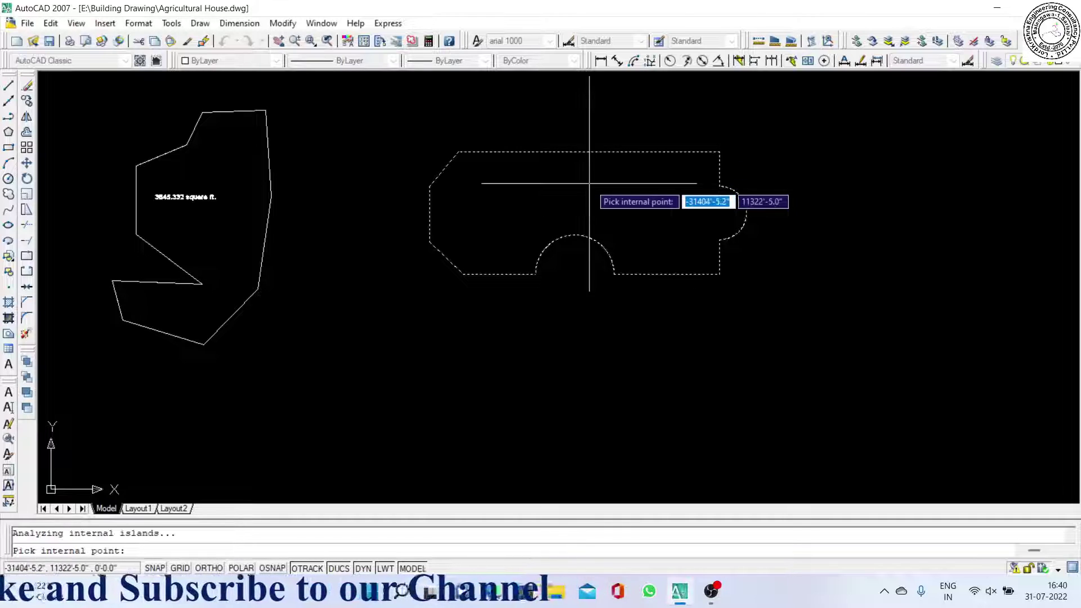
pyautogui.press('Return')
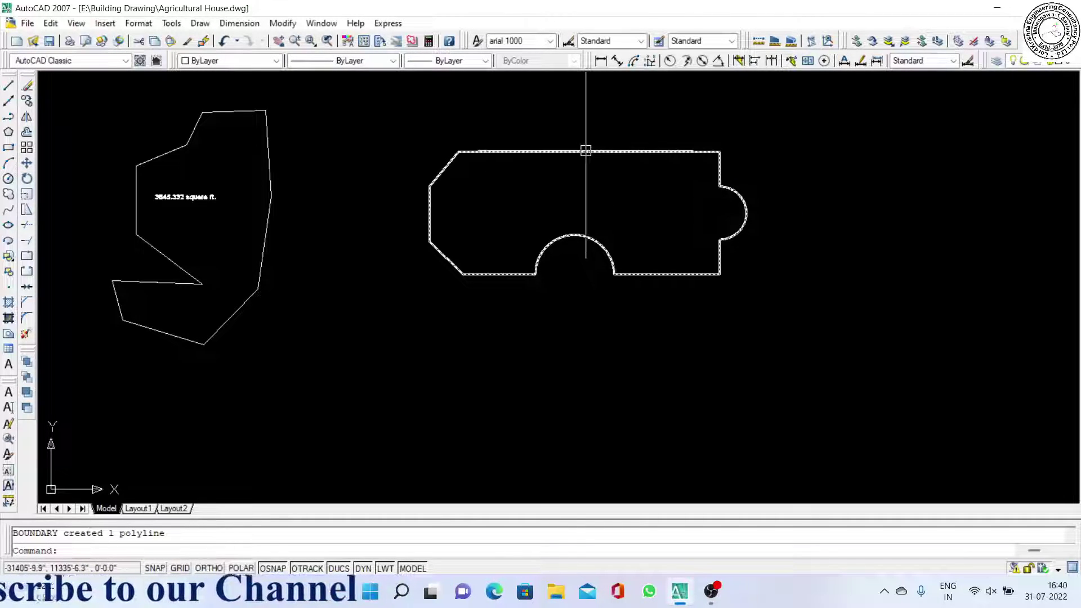